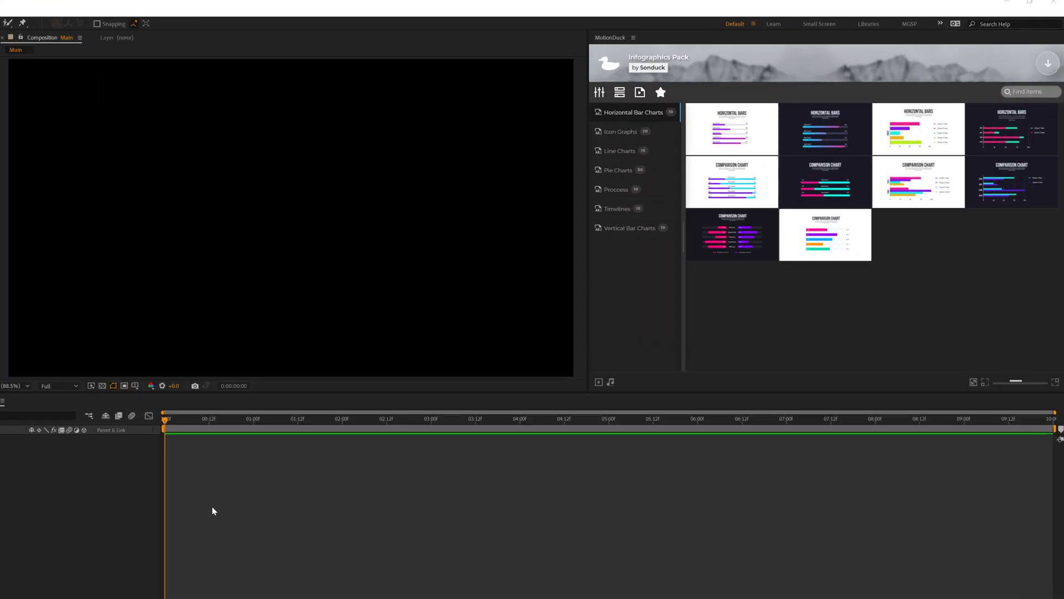
Browse the MotionDuck Icon Graphs, Line, Pie and Vertical Bar categories, returning to Horizontal Bar Charts
left_click(814, 309)
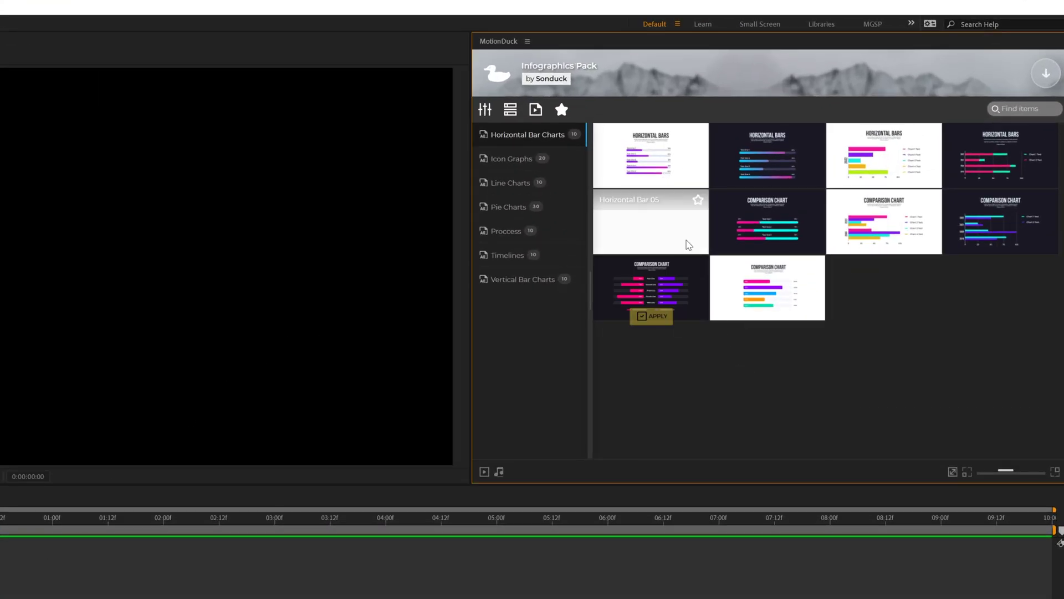
left_click(524, 161)
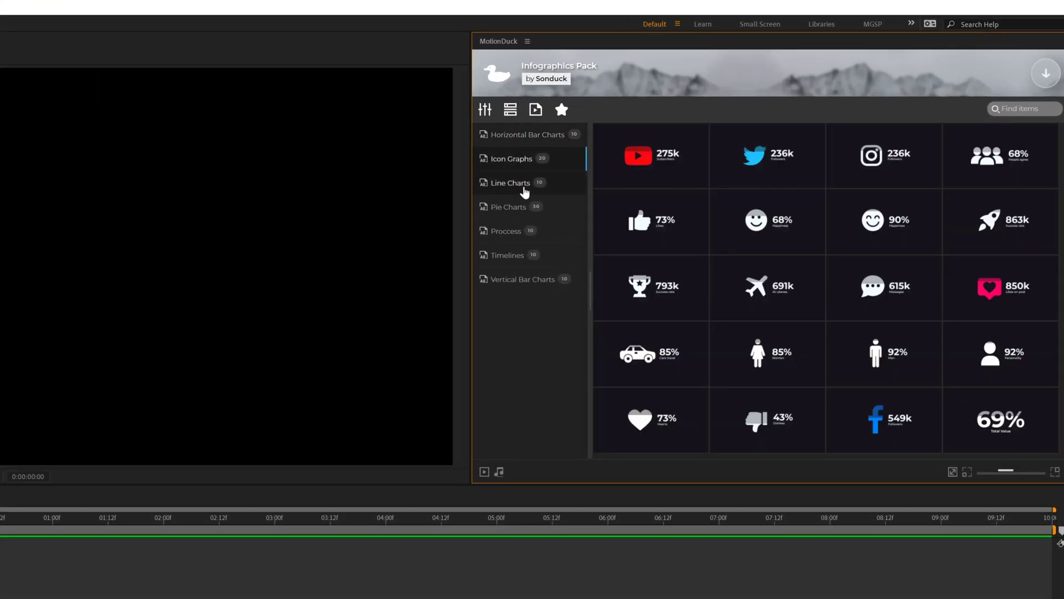
left_click(522, 184)
left_click(519, 207)
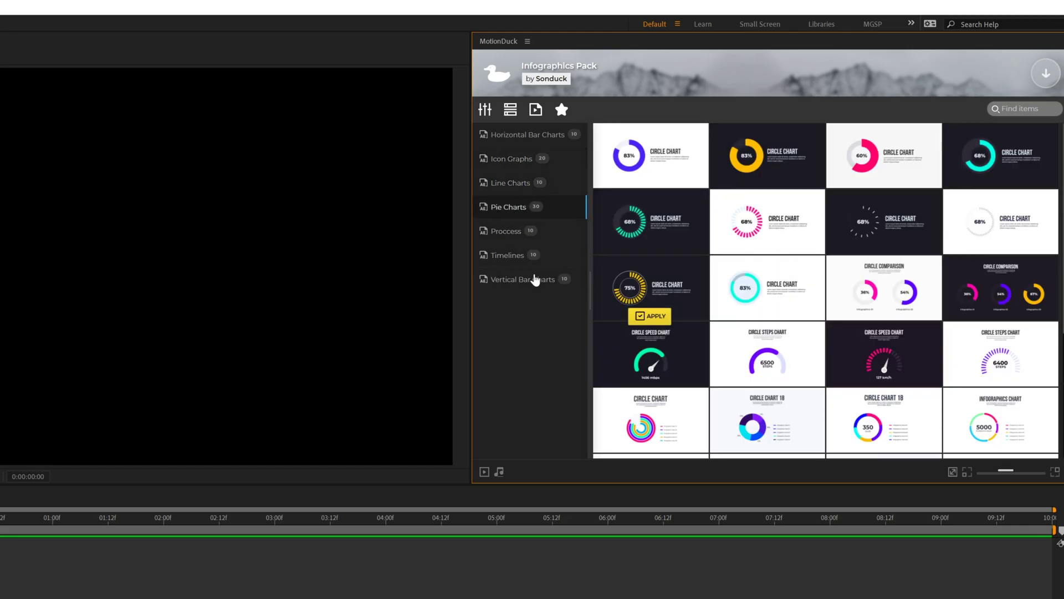
left_click(515, 280)
left_click(517, 136)
mouse_move(661, 165)
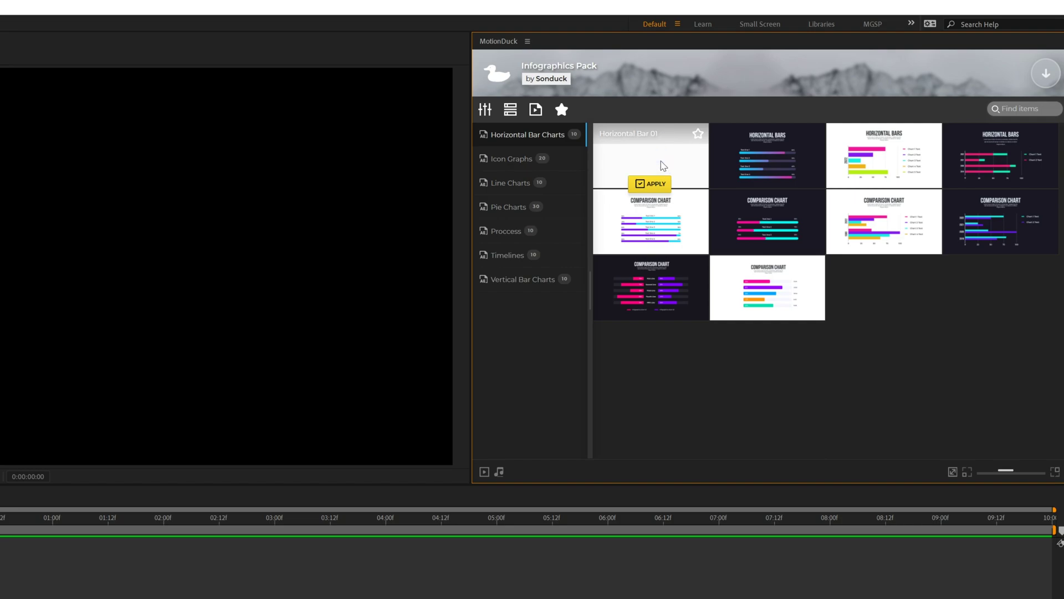
mouse_move(726, 167)
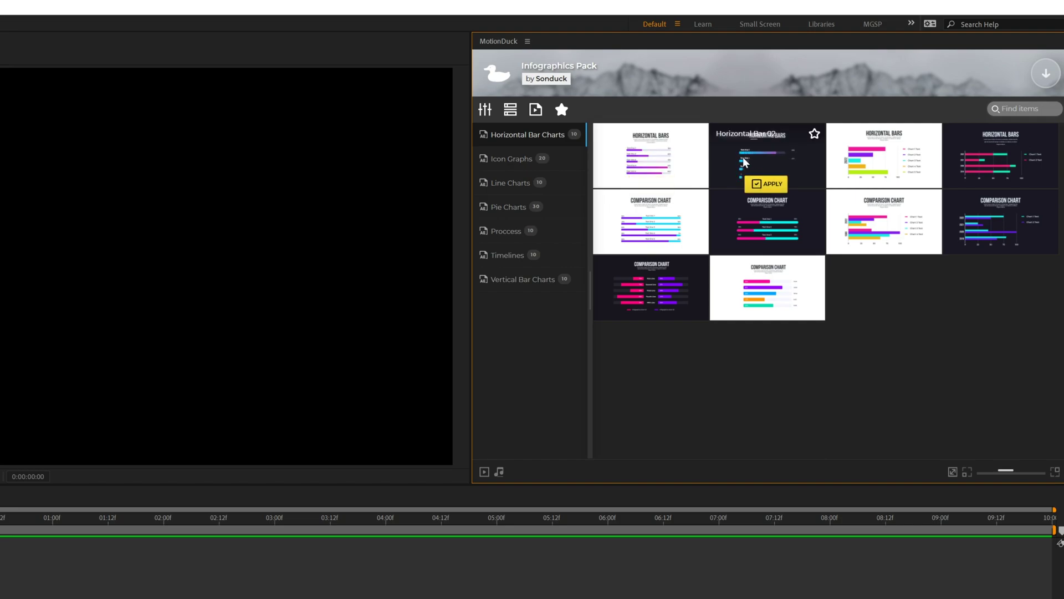
Apply the Horizontal Bar 02 template and dismiss the Layer Styles message
left_click(767, 186)
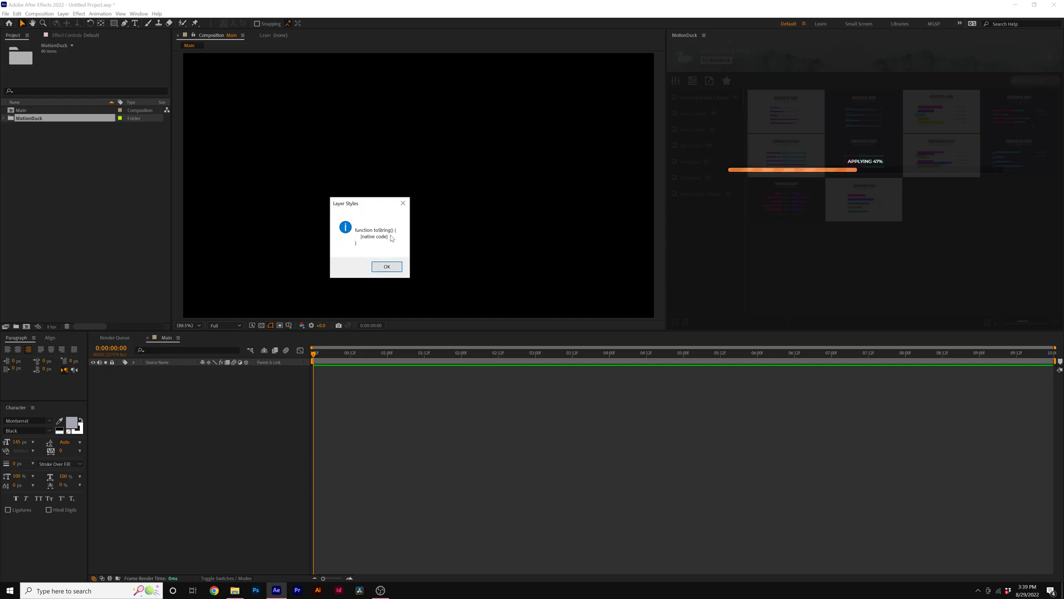
left_click(387, 266)
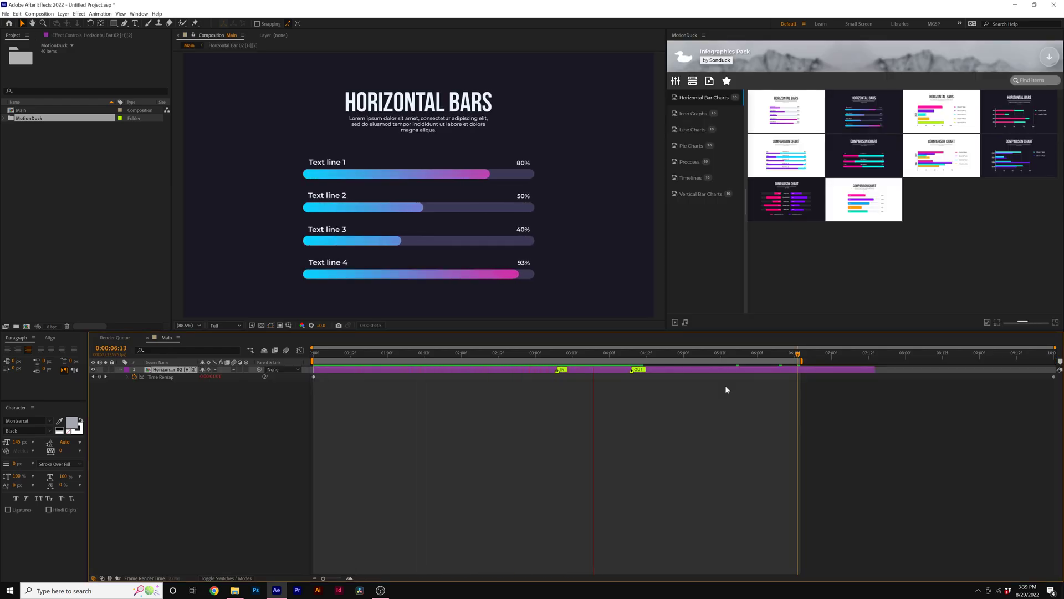
Move the chart's IN marker to the 2-second mark and preview the intro
key("space")
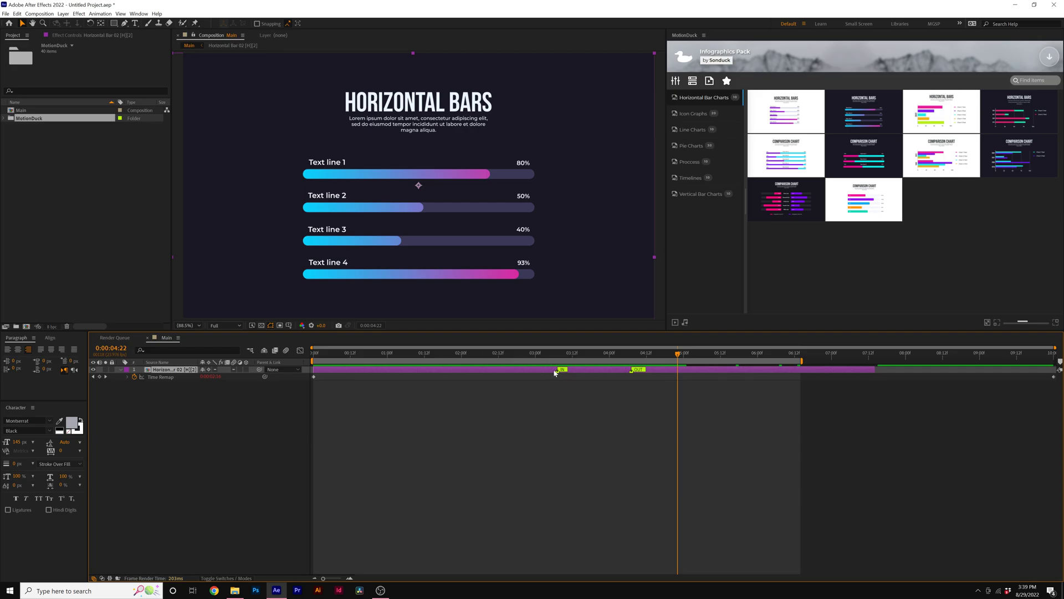
left_click_drag(489, 353, 552, 375)
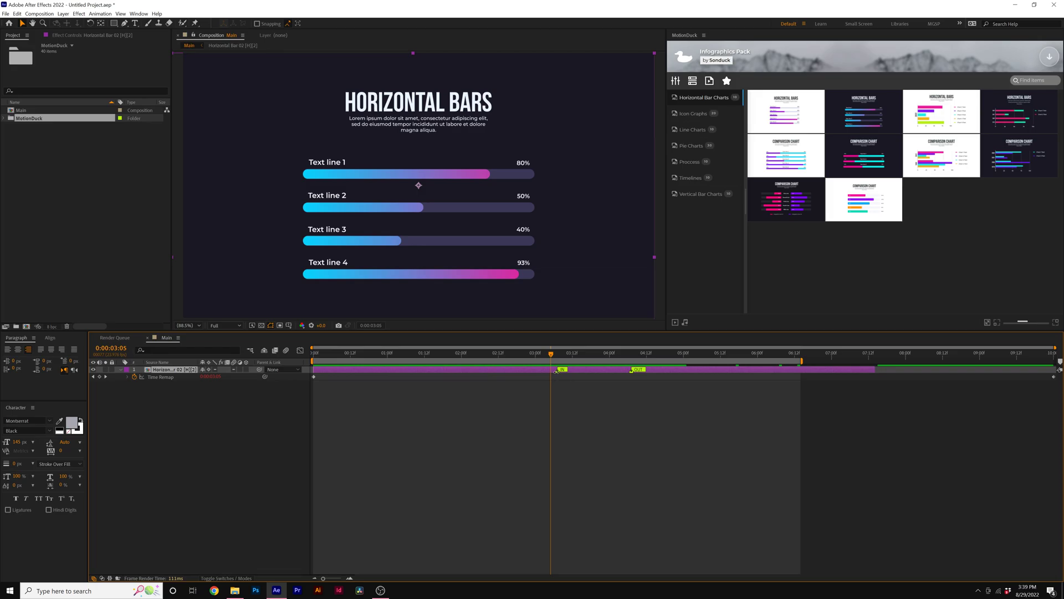
left_click(462, 358)
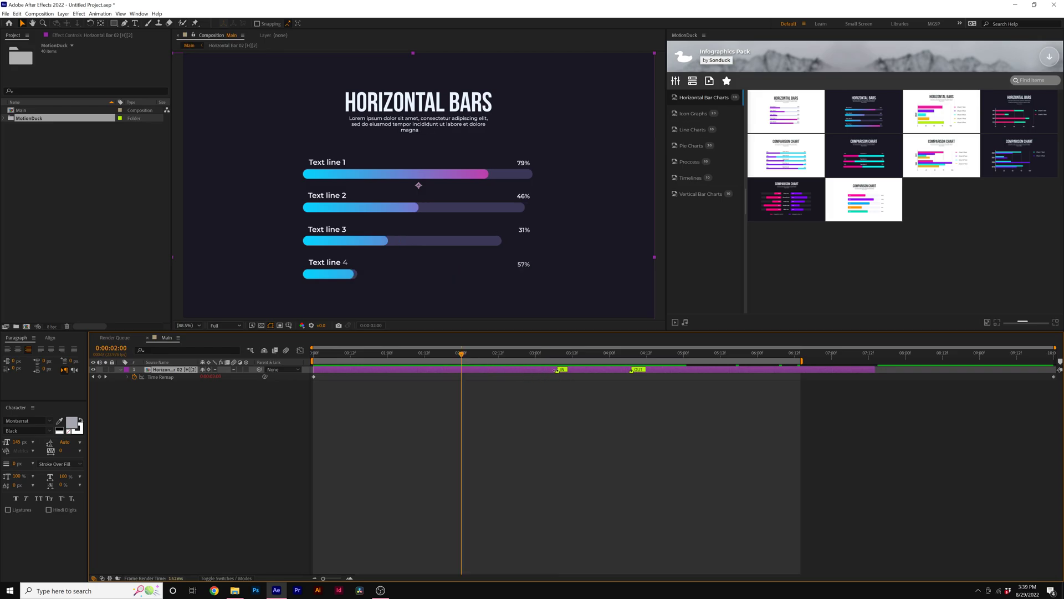
left_click_drag(561, 369, 462, 369)
key("space")
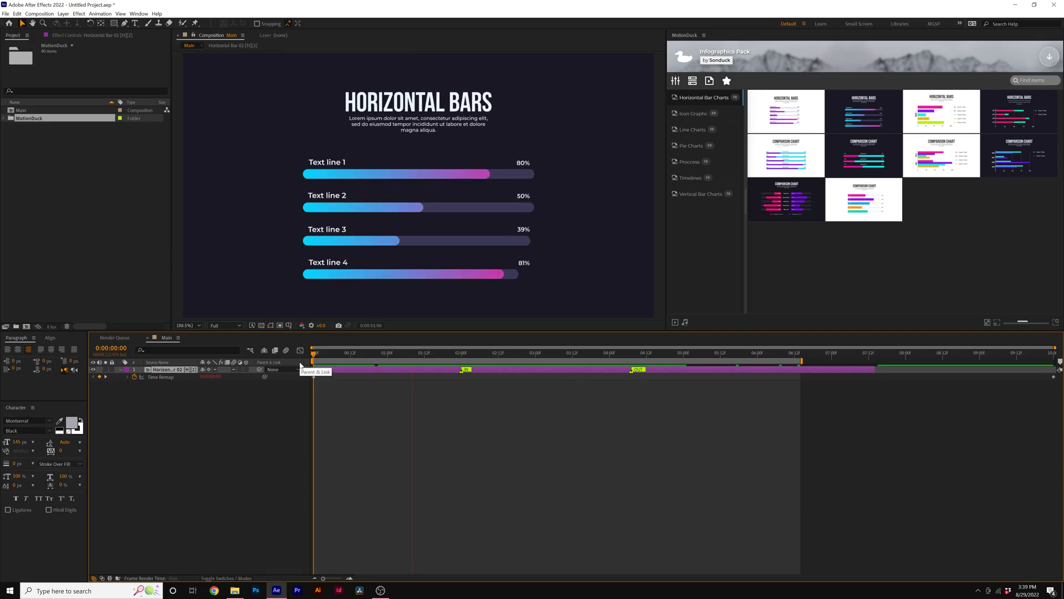
key("space")
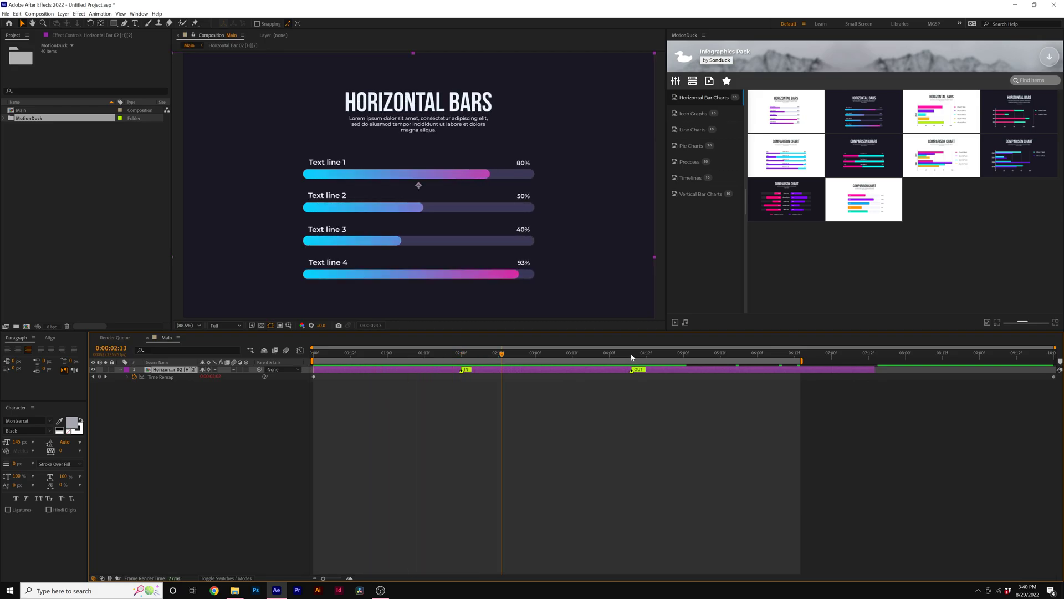
Move the OUT marker to about 8:00 and extend the chart layer to the composition end
left_click_drag(501, 353, 634, 377)
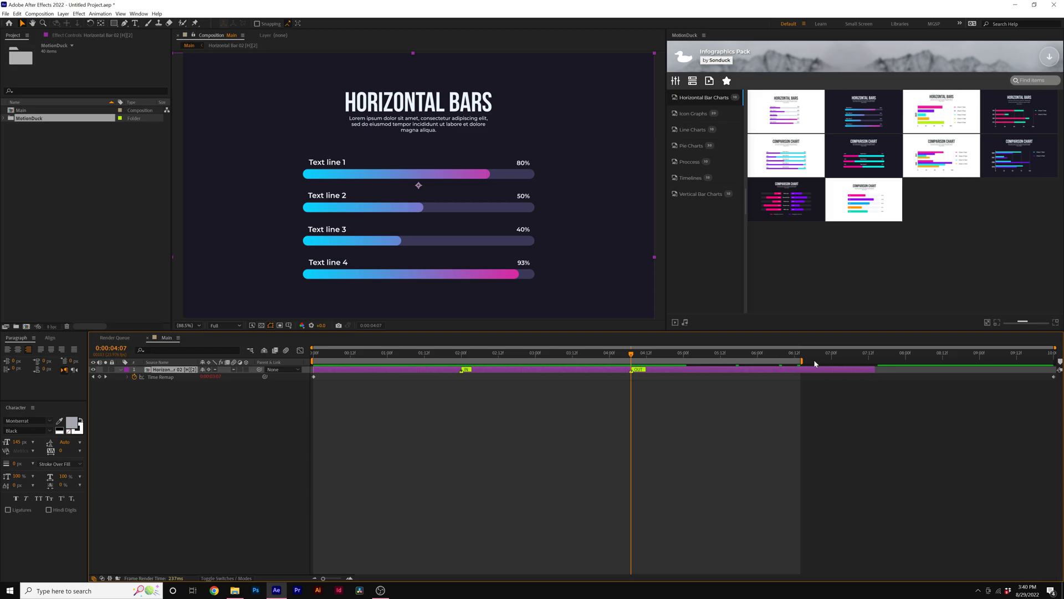
left_click_drag(802, 361, 1005, 361)
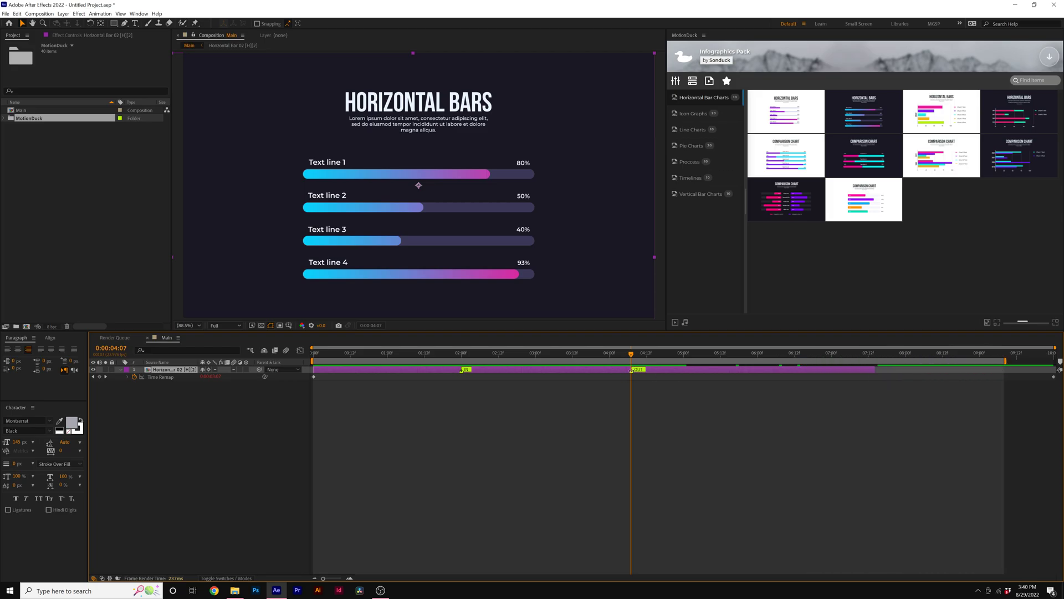
left_click_drag(631, 370, 761, 370)
left_click_drag(878, 368, 1058, 371)
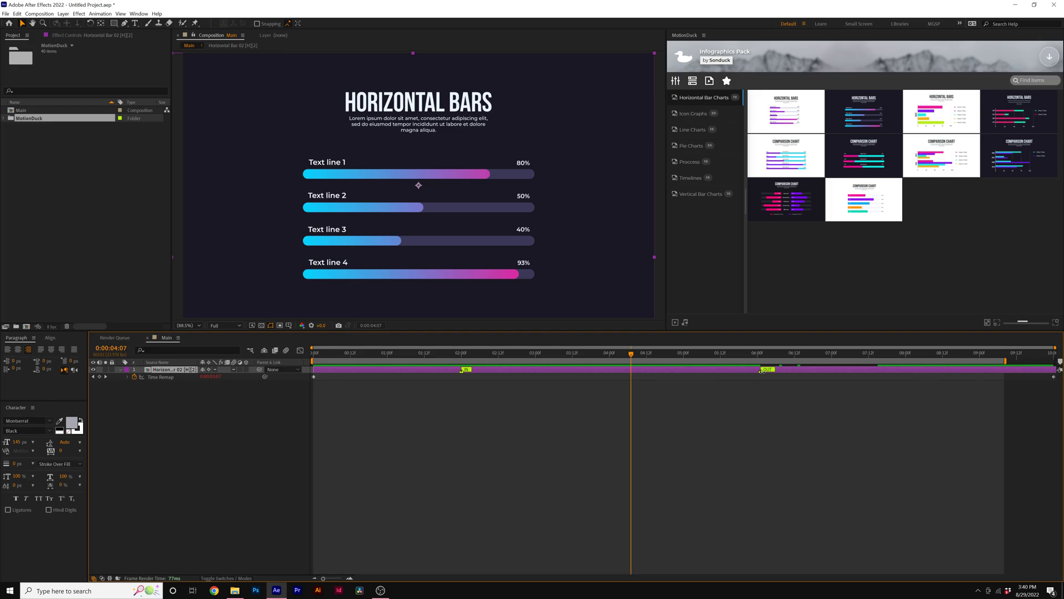
left_click_drag(761, 371, 900, 371)
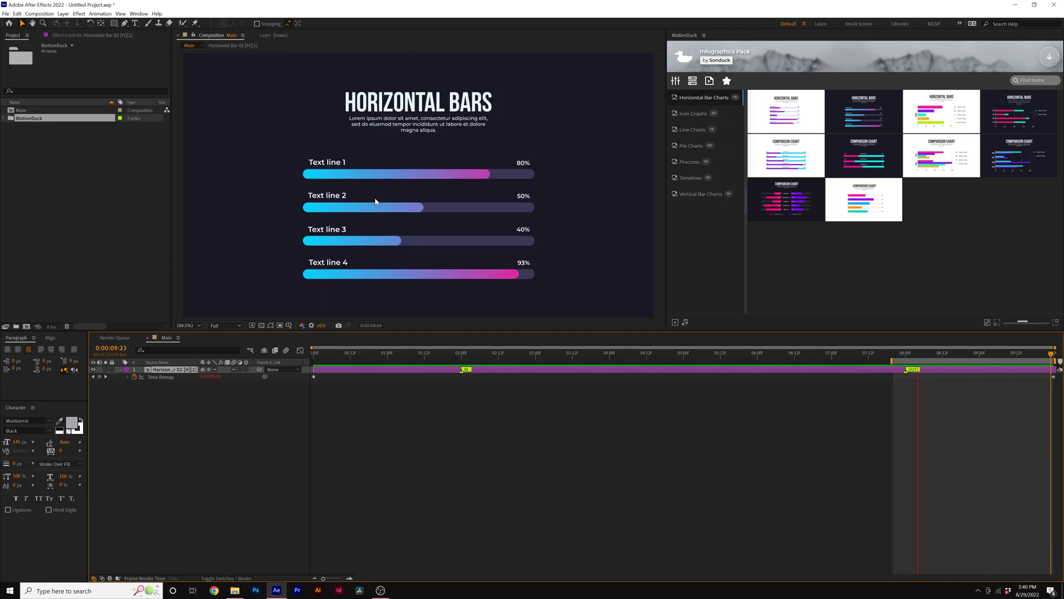
Open the Horizontal Bar 02 precomposition and select its Control Layer
left_click(642, 361)
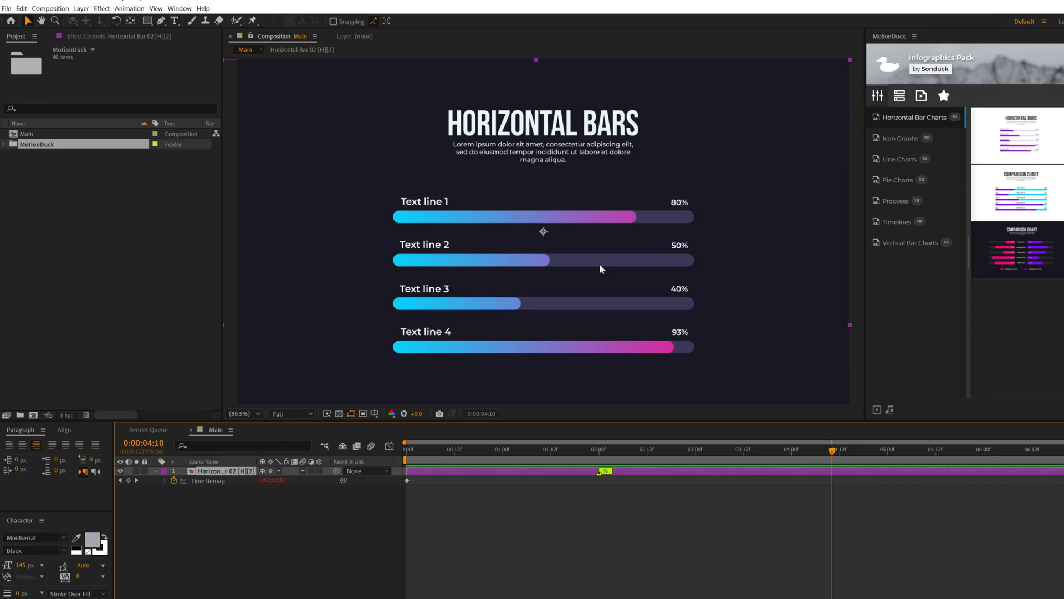
double_click(208, 472)
left_click(215, 472)
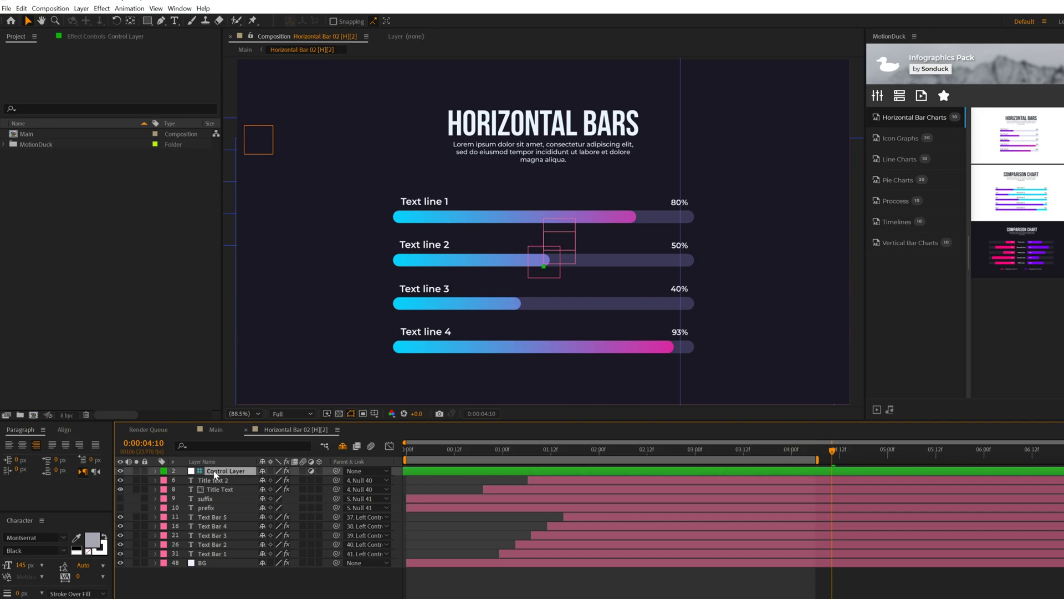
left_click(77, 36)
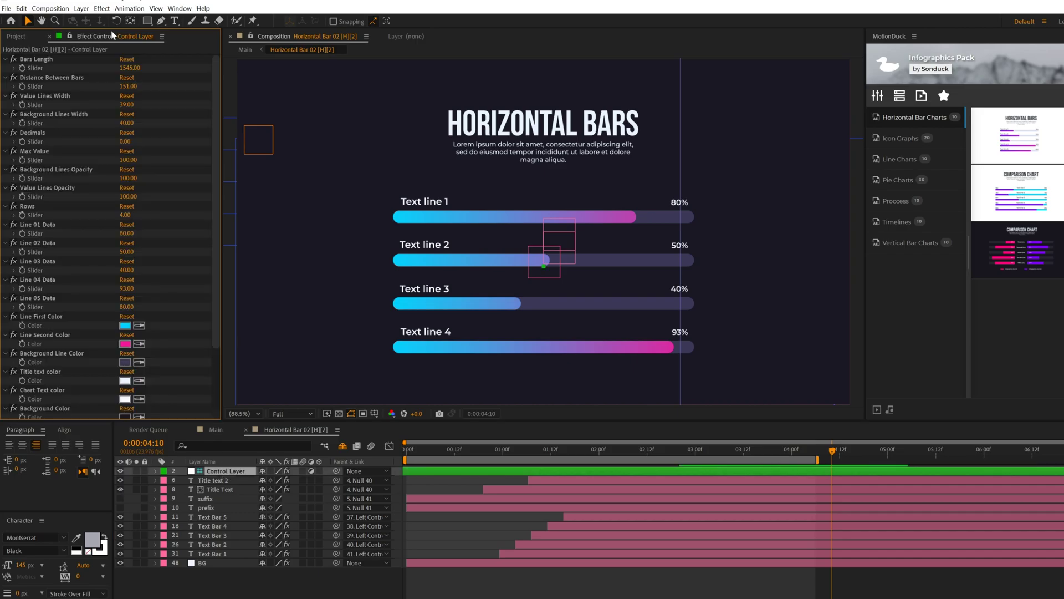
Select the suffix text layer in the precomp's layer list
left_click(179, 8)
left_click(132, 106)
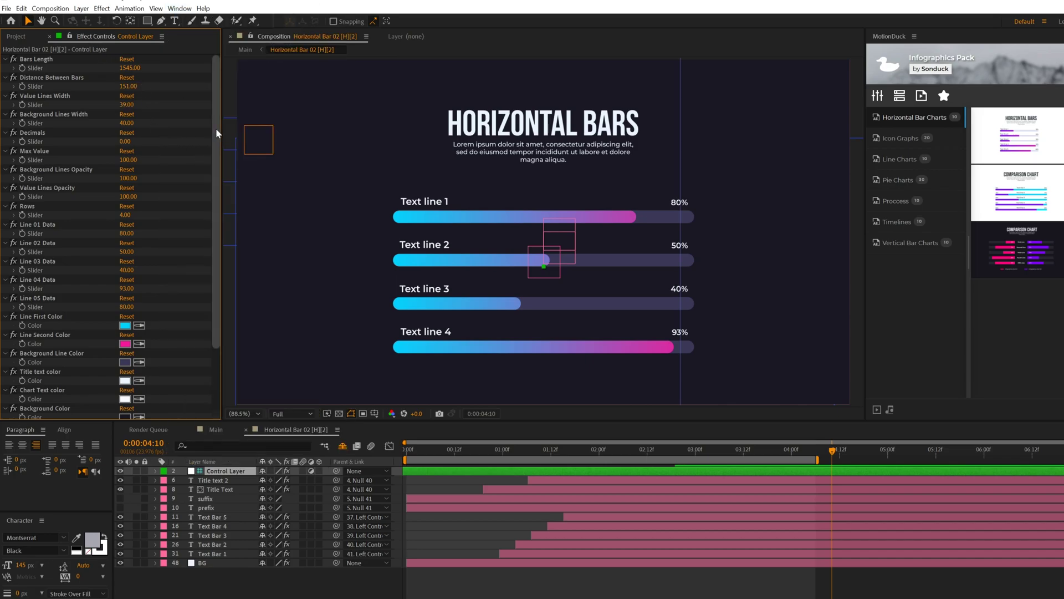
left_click_drag(216, 133, 214, 178)
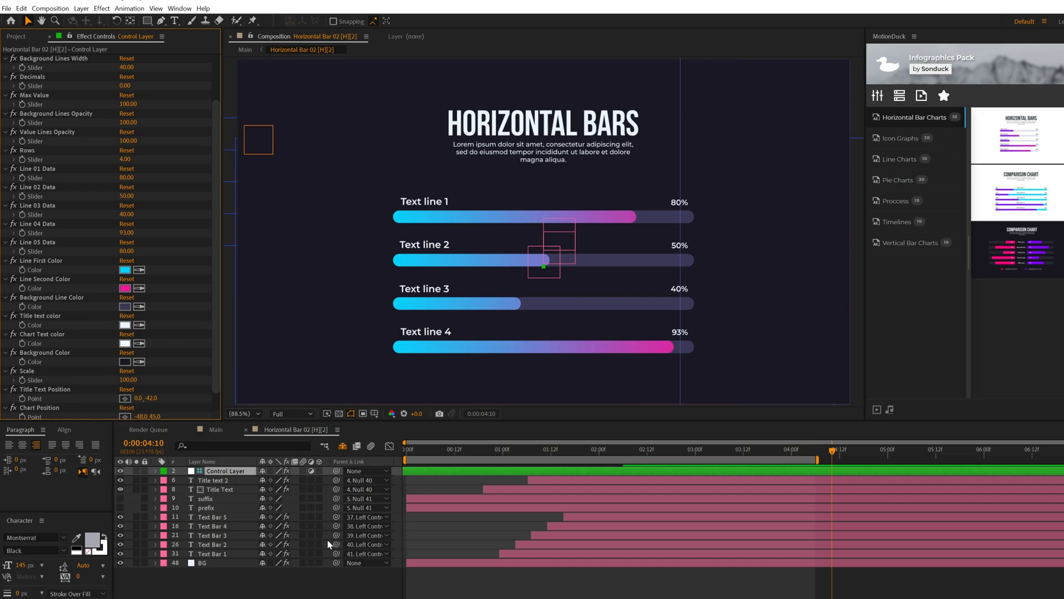
left_click(220, 489)
left_click(215, 500)
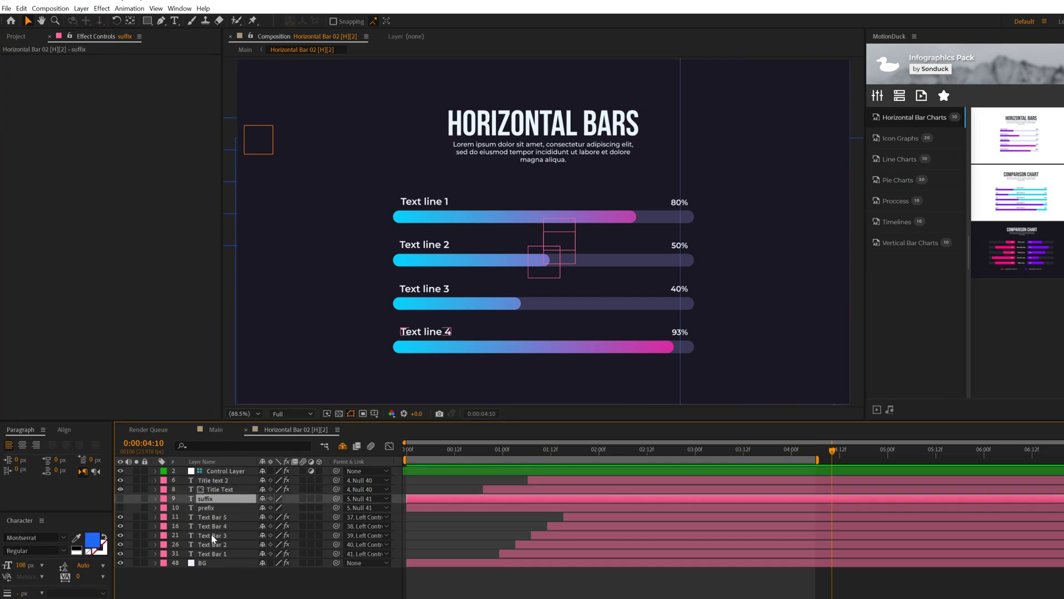
Replace the HORIZONTAL BARS title with PREFERRED FOOD and select the subtitle placeholder for retyping
left_click(222, 489)
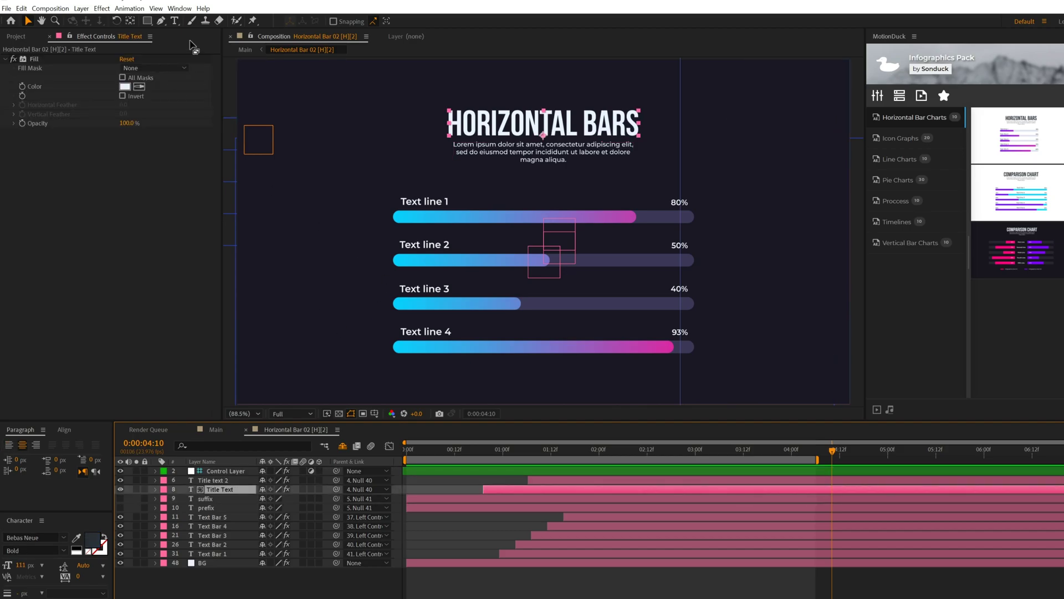
left_click(175, 22)
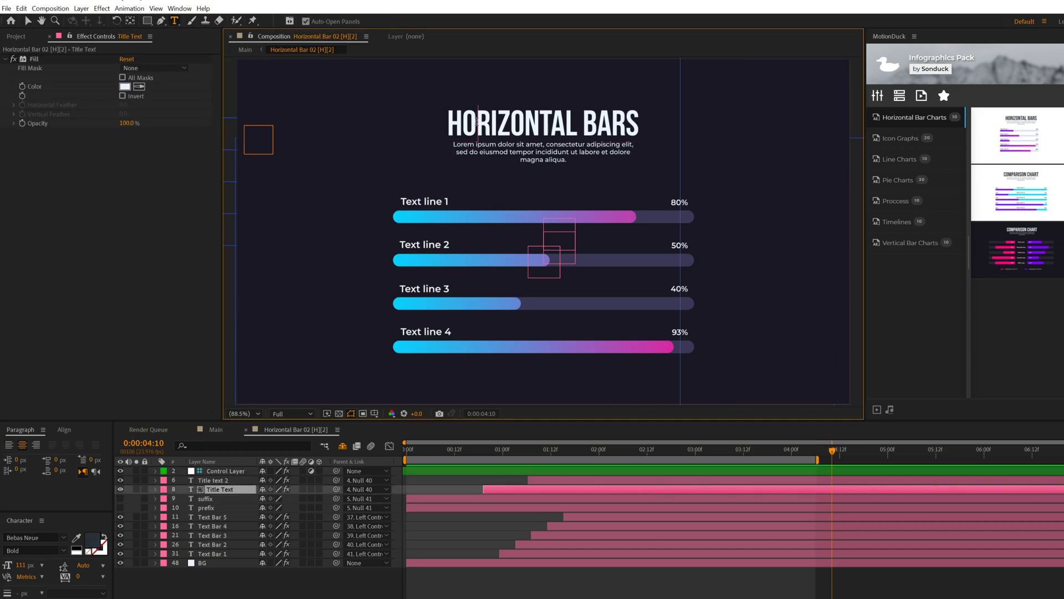
triple_click(518, 122)
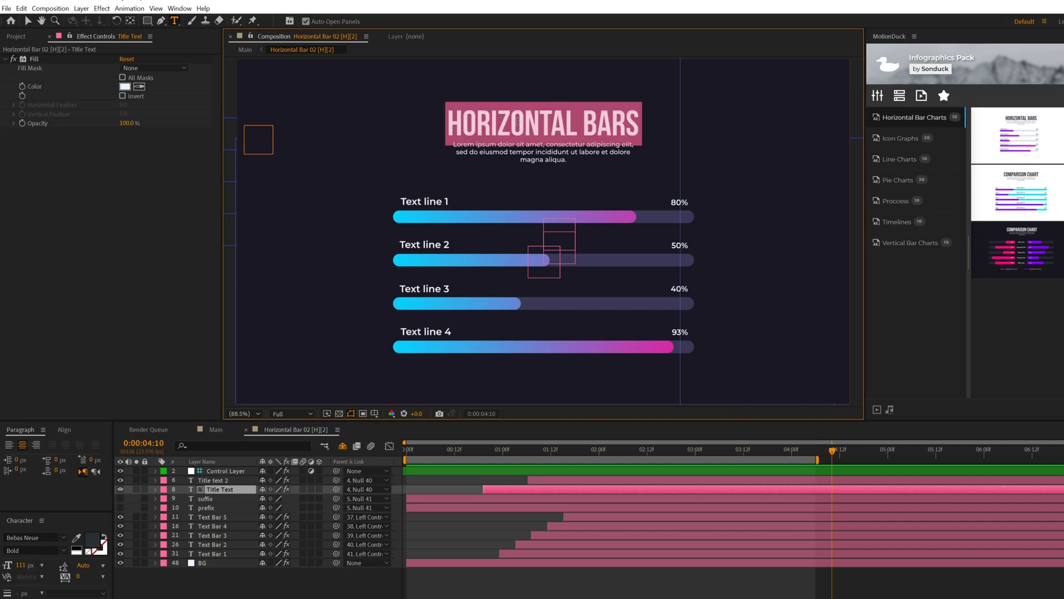
type("PREFERRED FOOD")
left_click(509, 152)
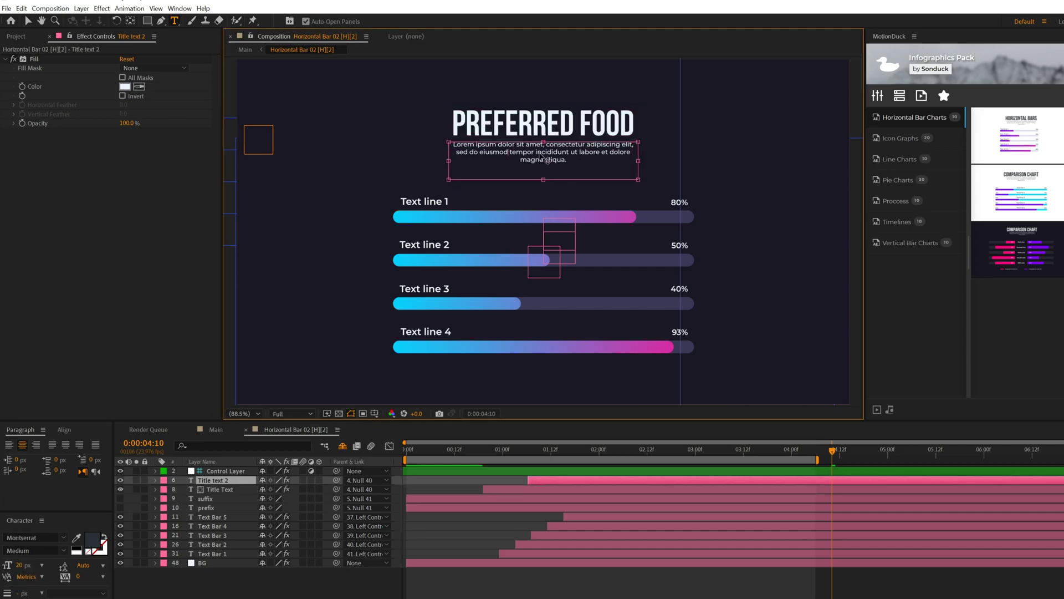
key("ctrl+a")
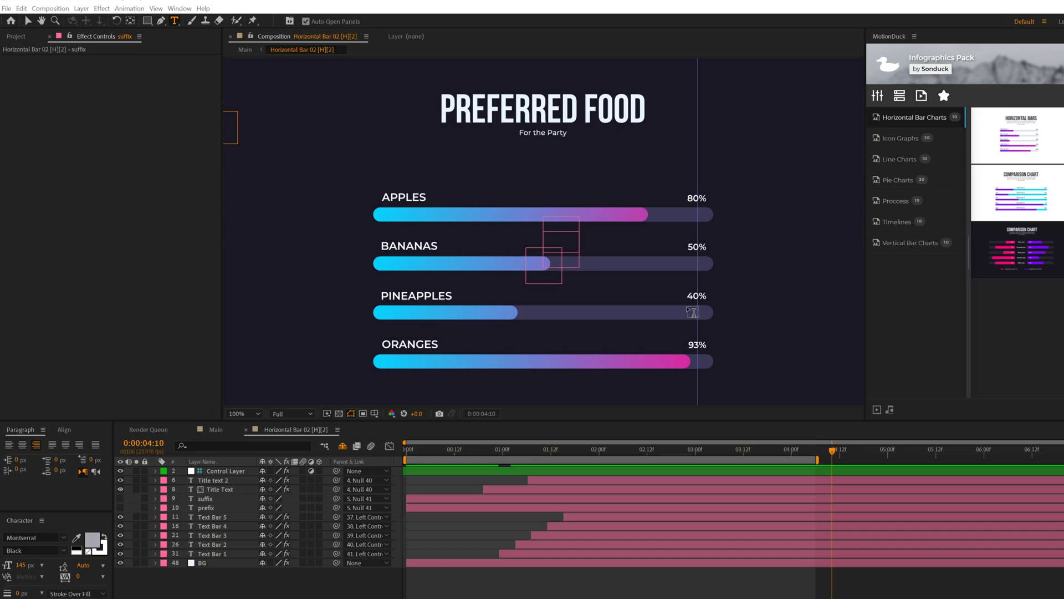
Remove the percent sign from the suffix text layer
left_click(224, 498)
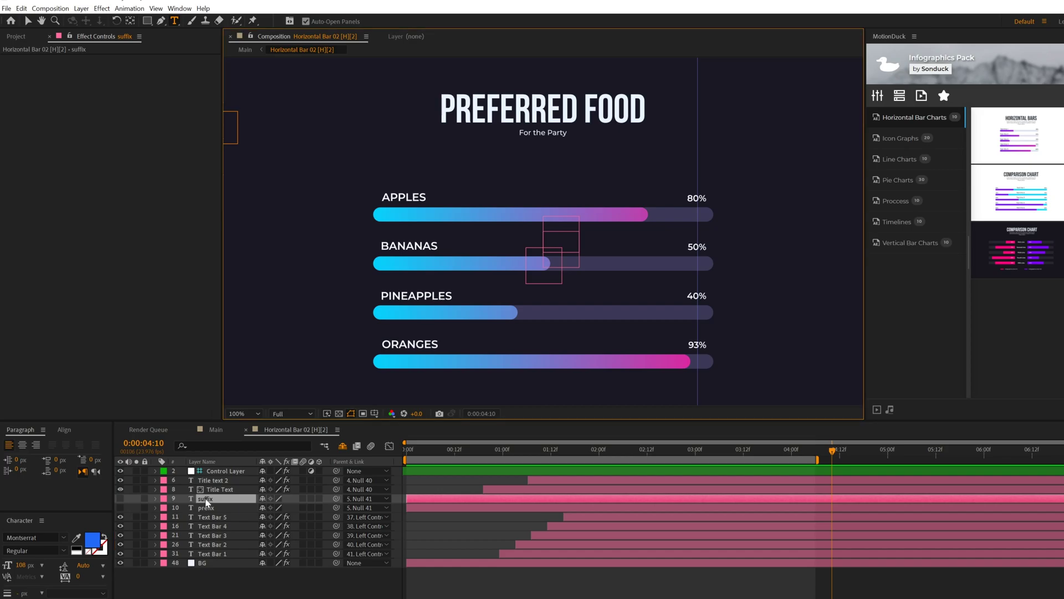
scroll(345, 297, "down", 2)
key("period")
key("BackSpace")
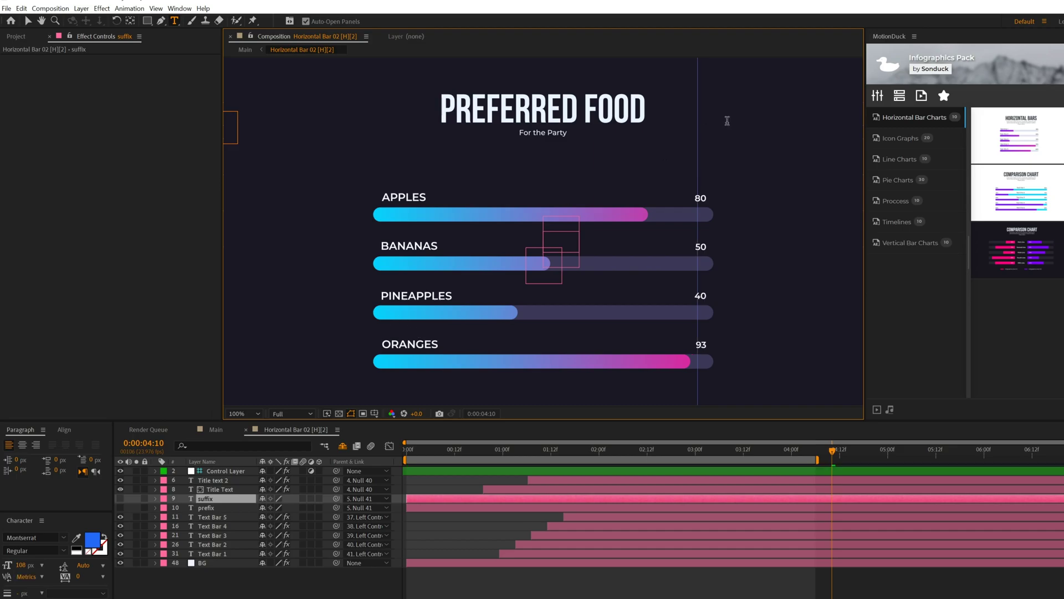
left_click(255, 579)
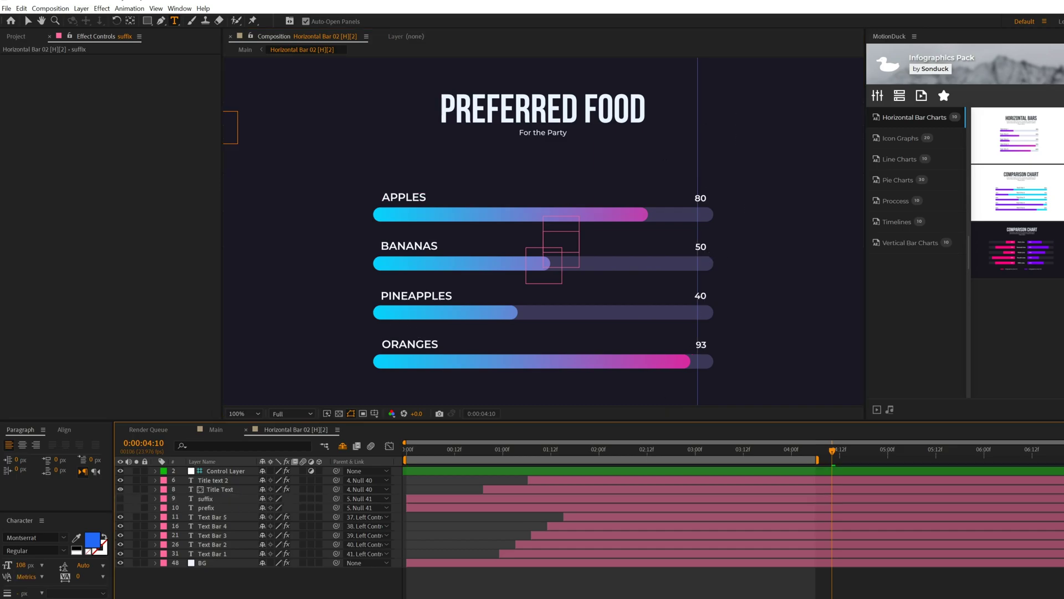
Add a $ prefix, check it in the Main comp, then select the Control Layer
left_click(206, 508)
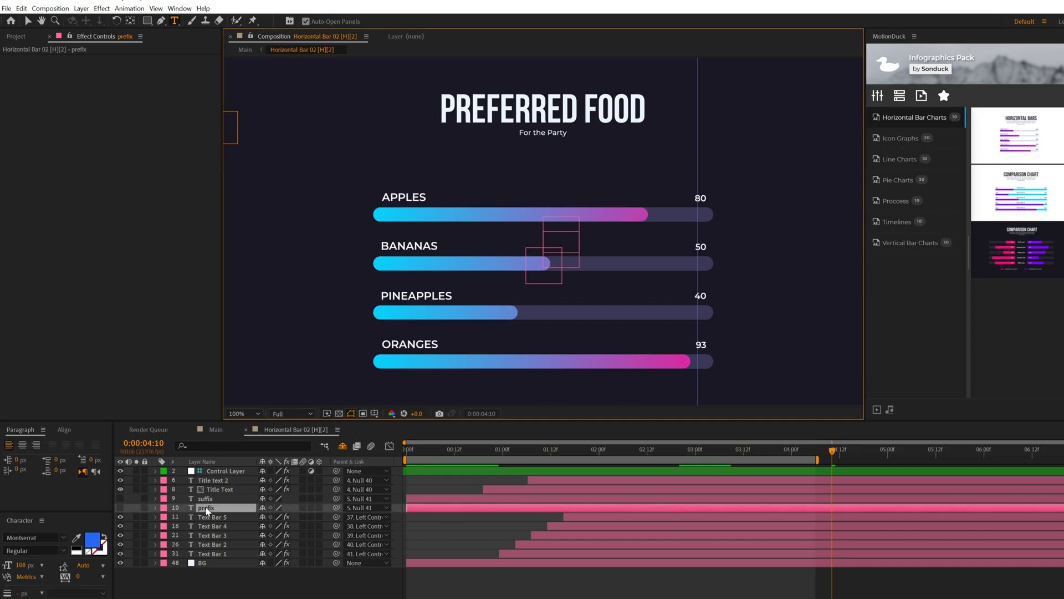
type("$")
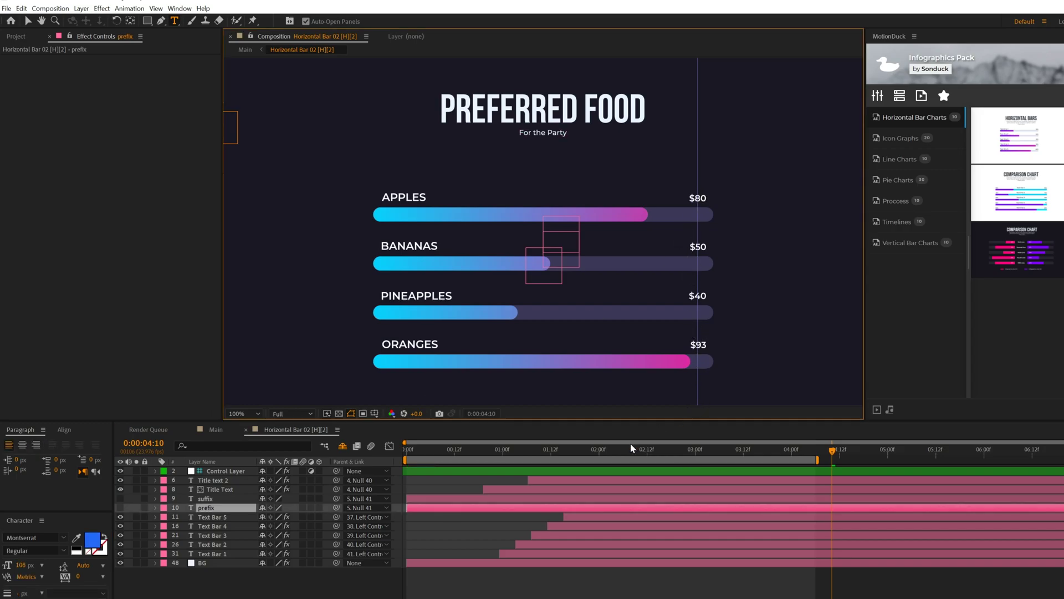
left_click(216, 430)
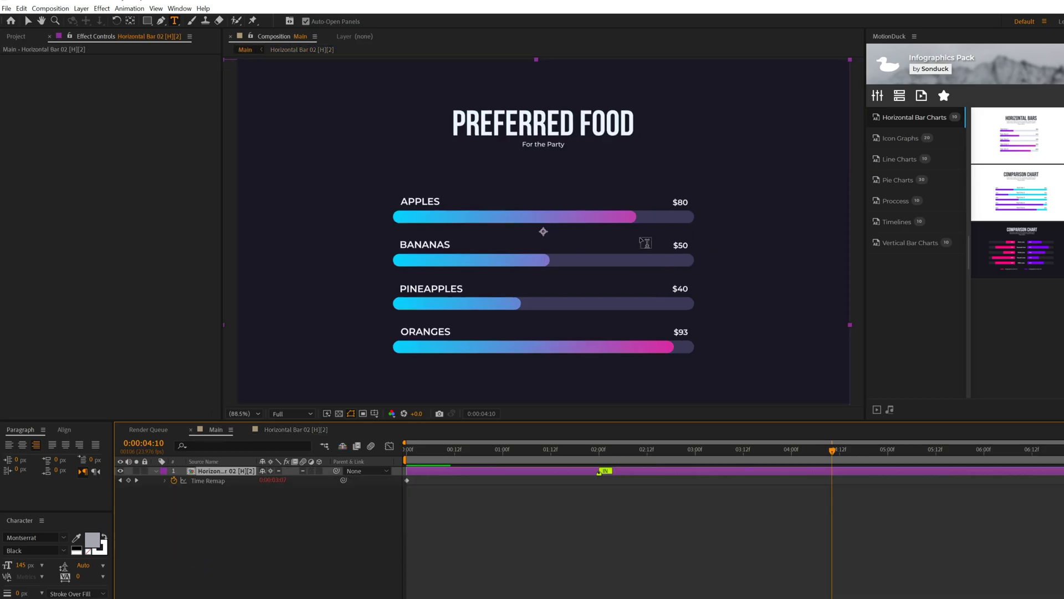
left_click(295, 430)
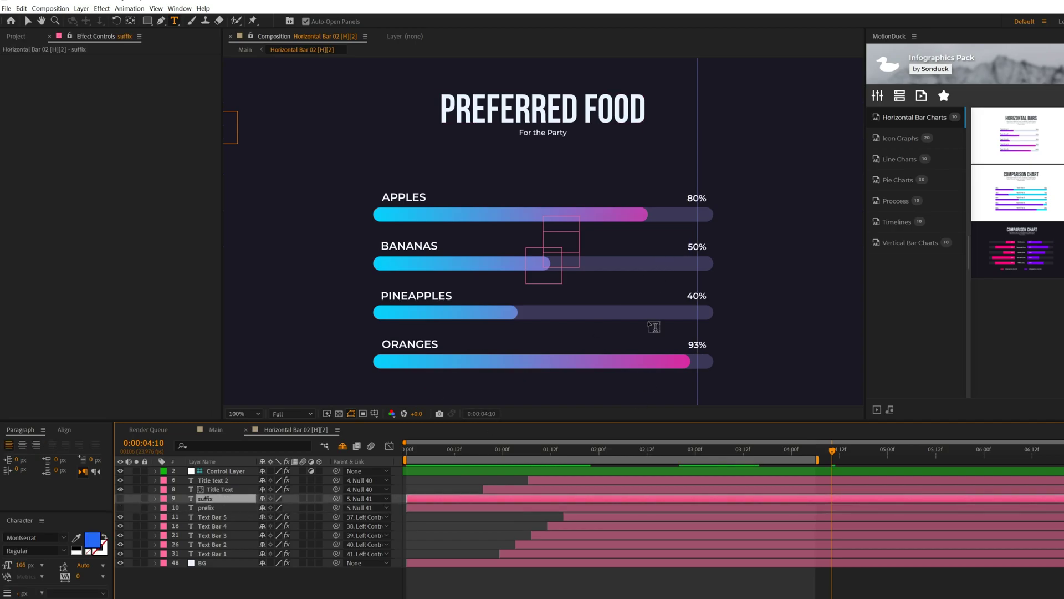
left_click(228, 471)
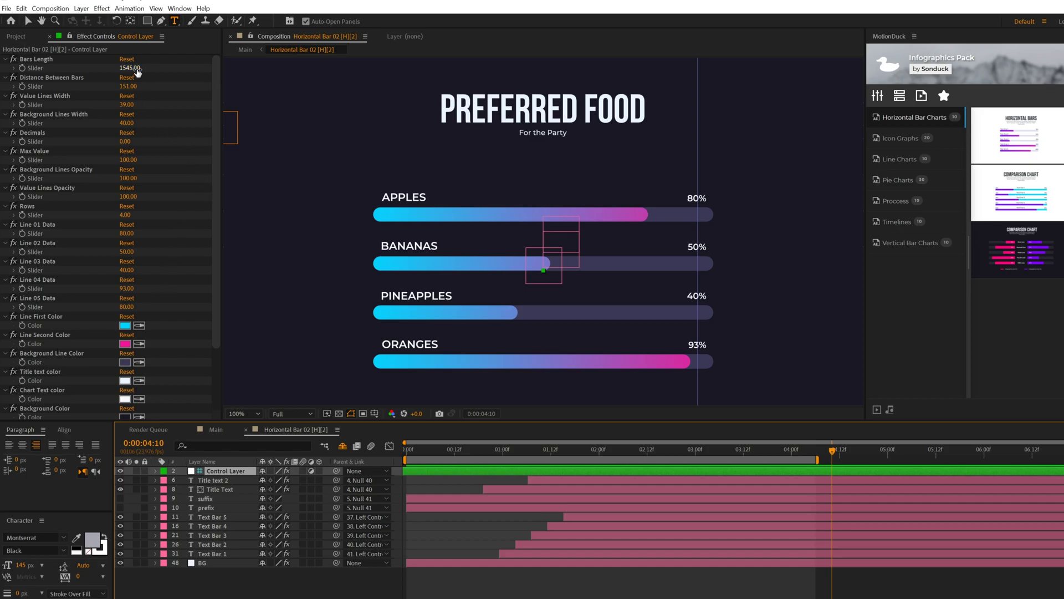
Enter 1000 as the chart's Max Value, shrinking all four bars
key("v")
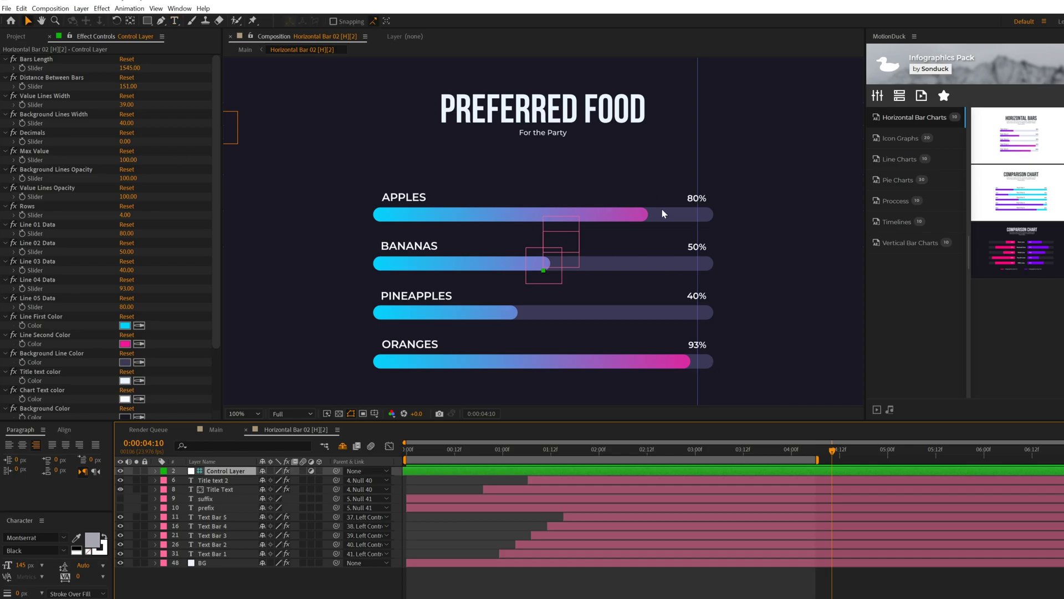
left_click(128, 159)
type("100")
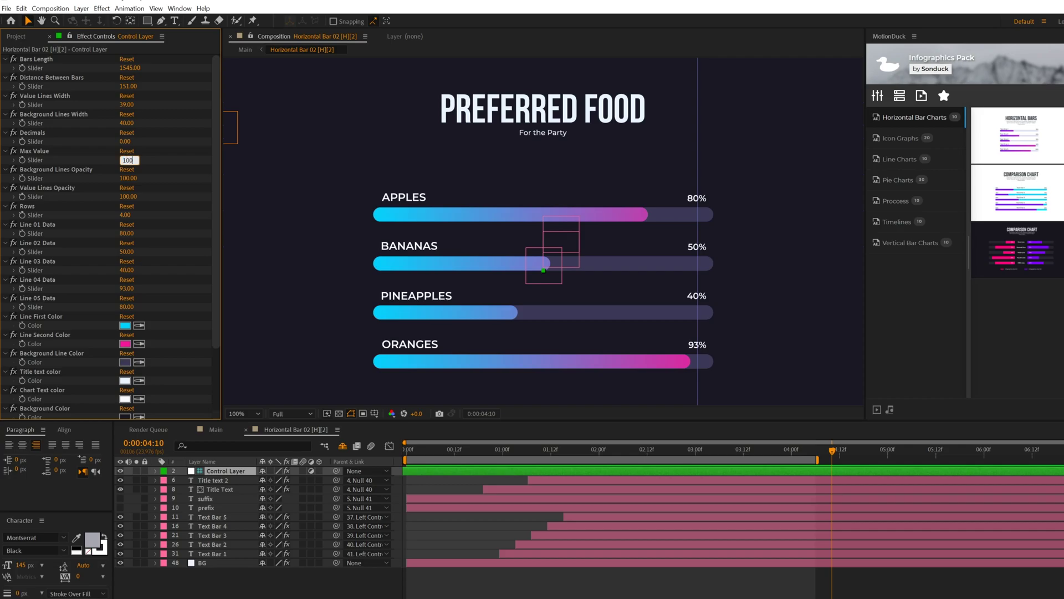
key("Return")
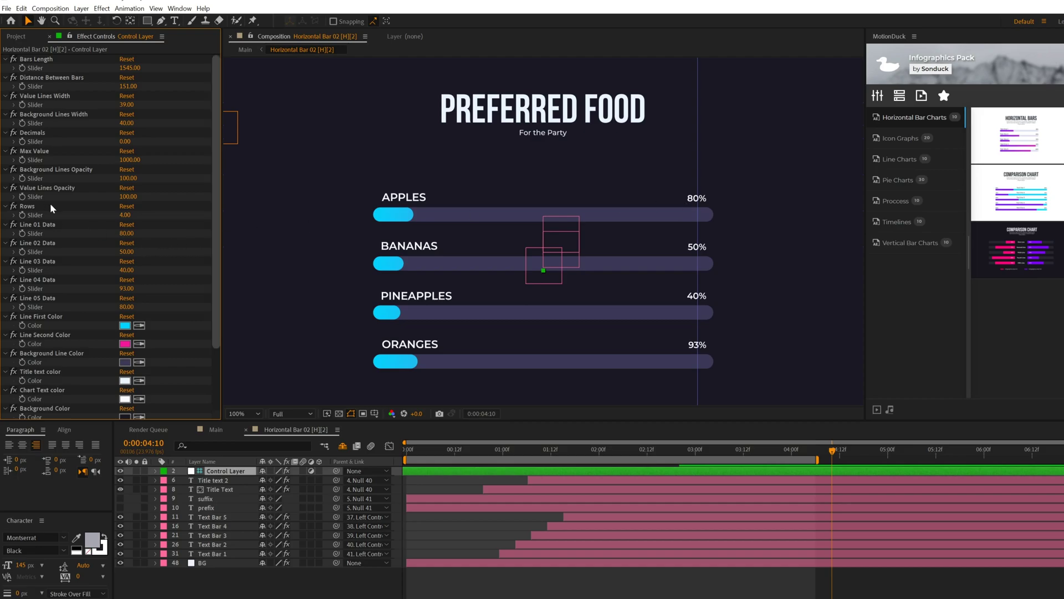
Set Line 01 Data to 800 and preview the bars animating
left_click(127, 233)
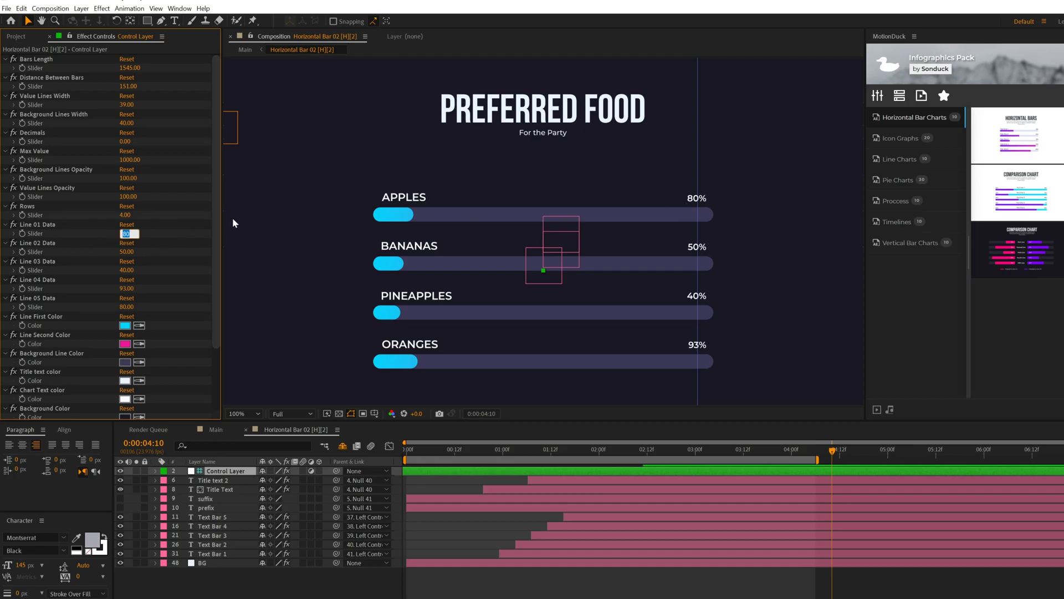
type("800")
key("Return")
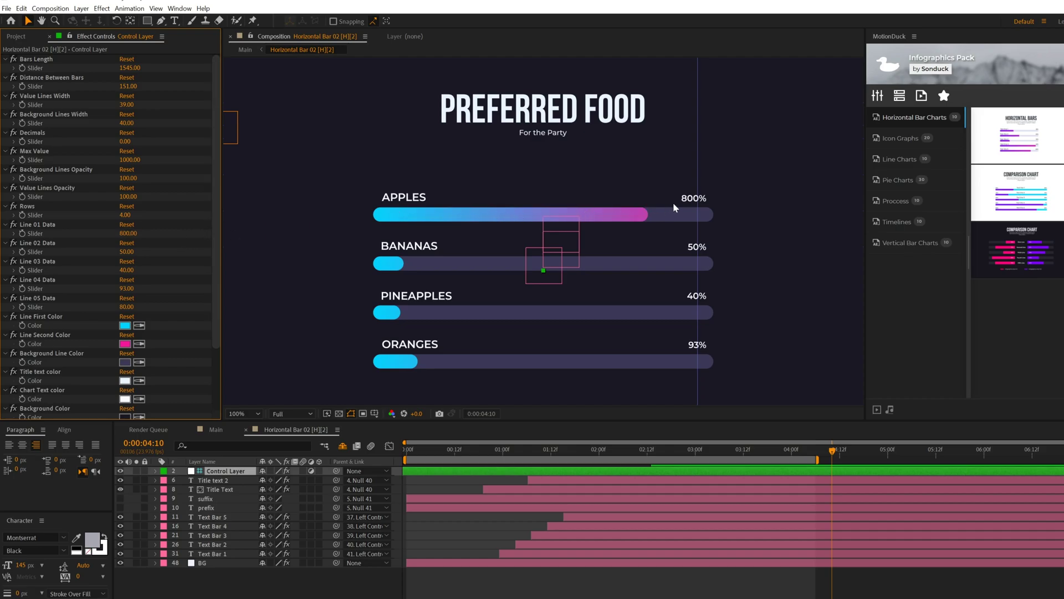
left_click_drag(408, 450, 703, 468)
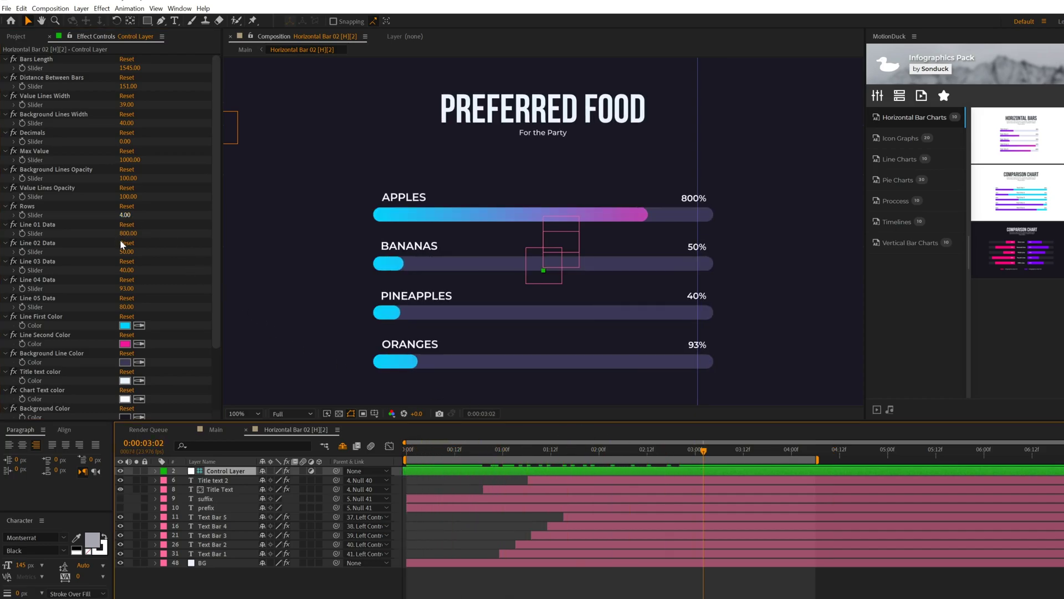
left_click_drag(127, 258, 128, 254)
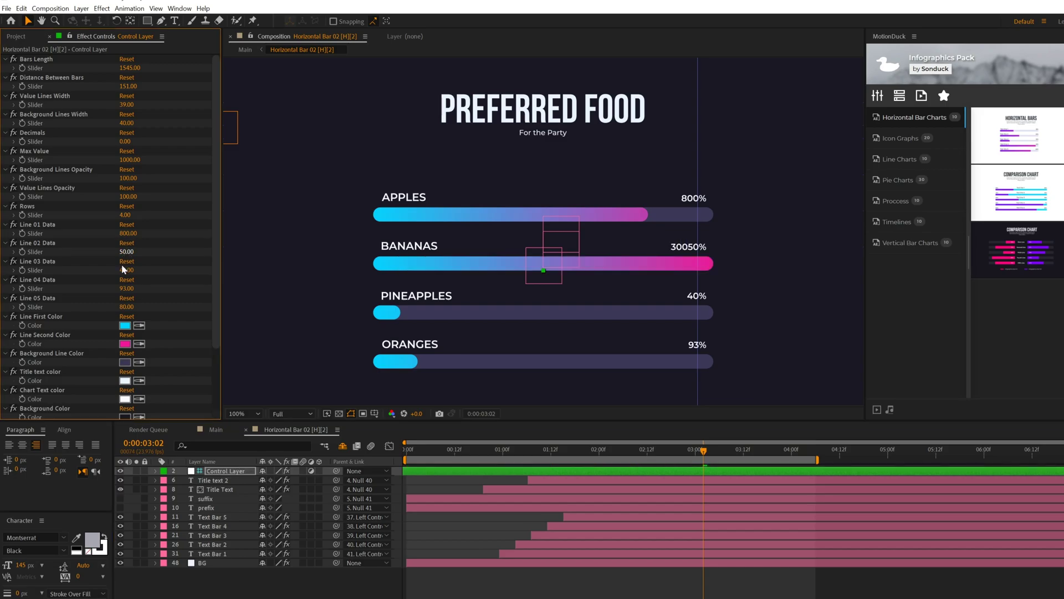
key("ctrl+z")
Try 500 for Line 02 Data, then undo back to 80 and 50
left_click(144, 248)
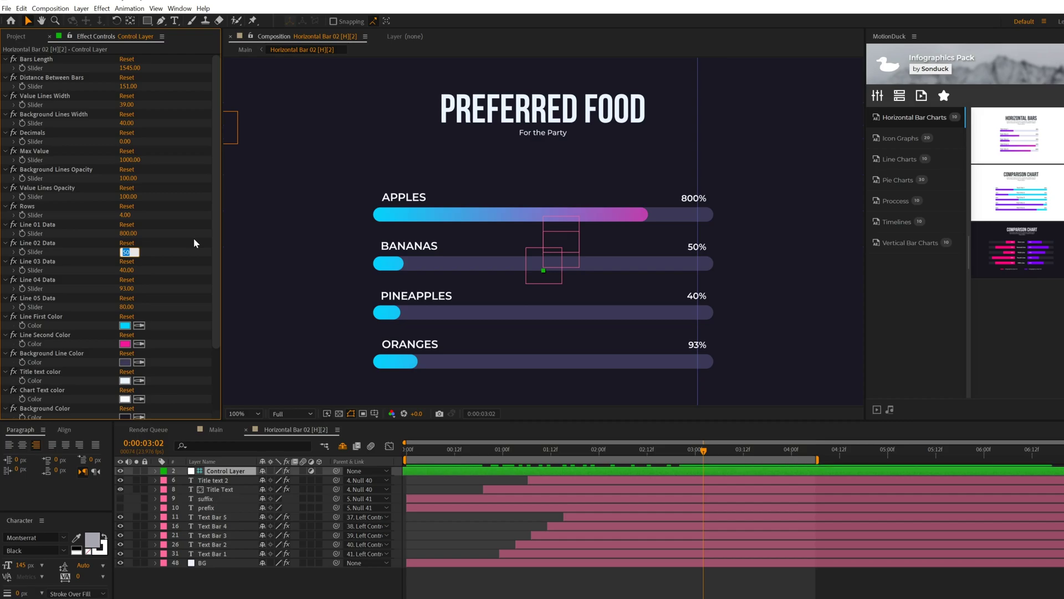
type("500")
key("Return")
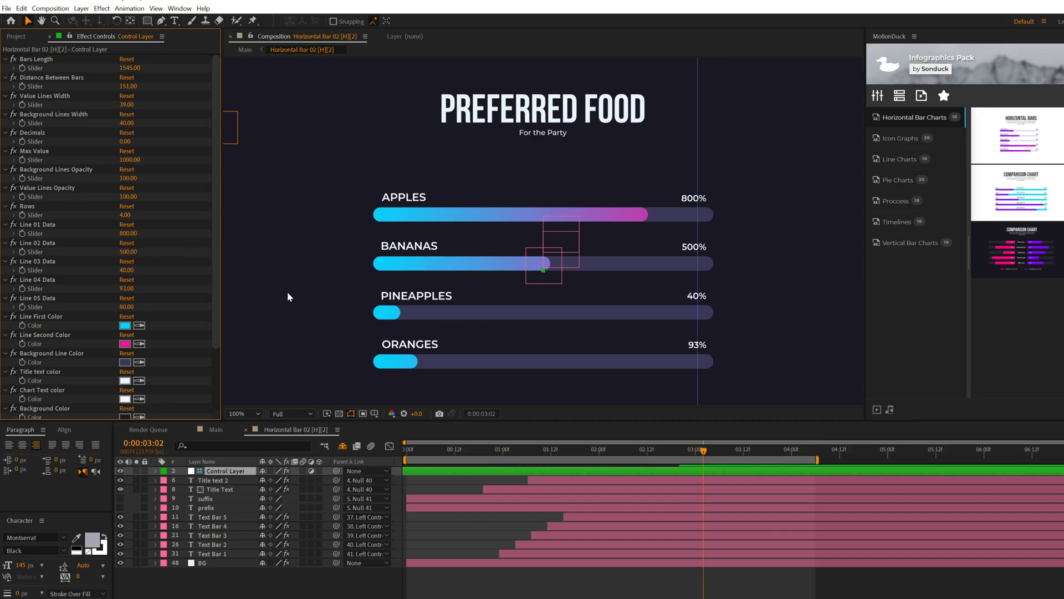
left_click(325, 593)
key("ctrl+z")
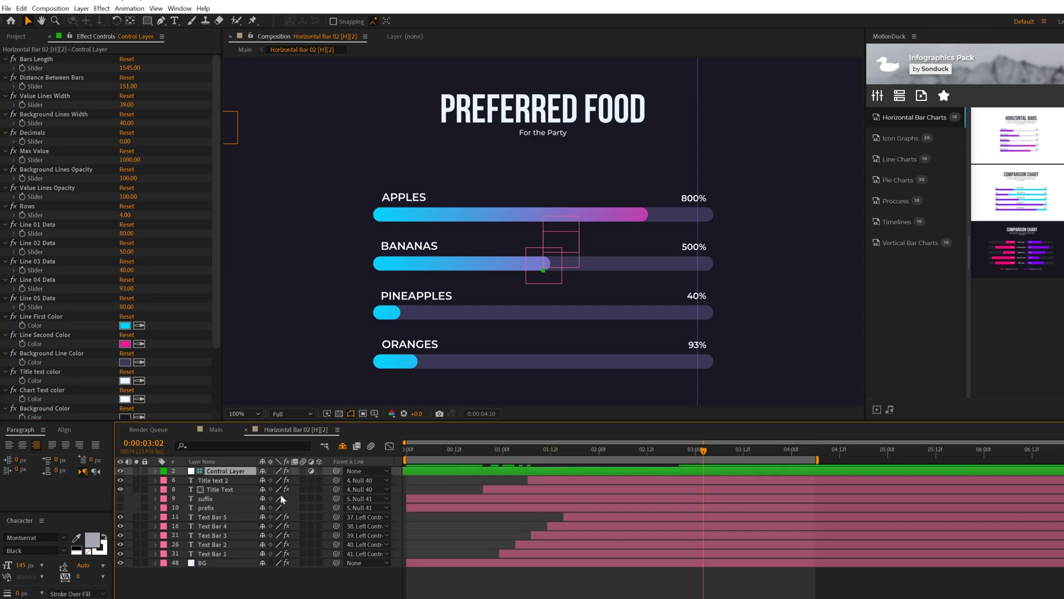
key("ctrl+z")
key("ctrl+z")
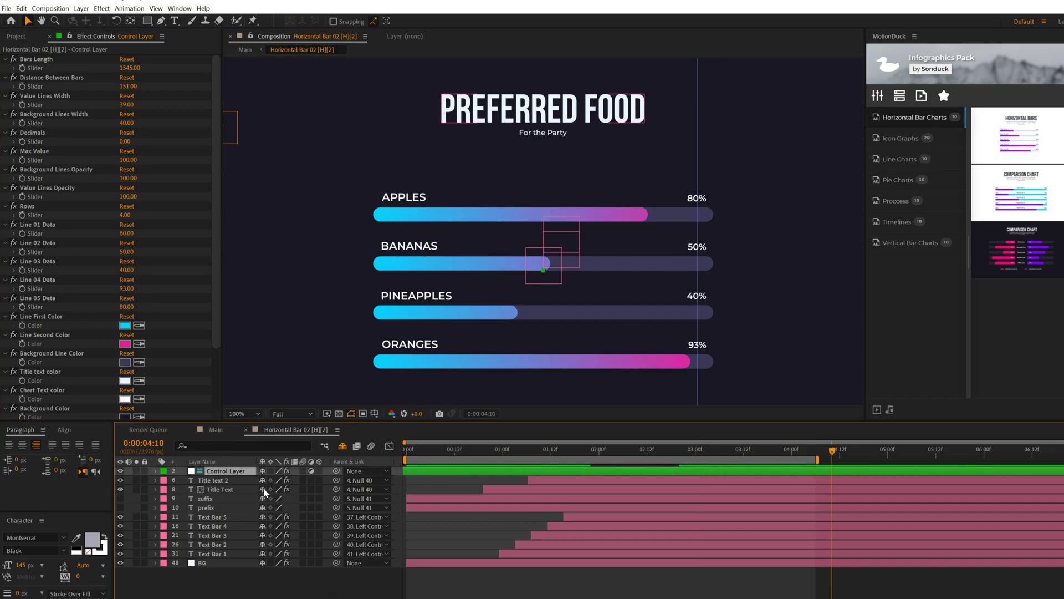
Set the Rows value to 5 and zoom out to see the whole chart
scroll(185, 207, "down", 2)
left_click(52, 184)
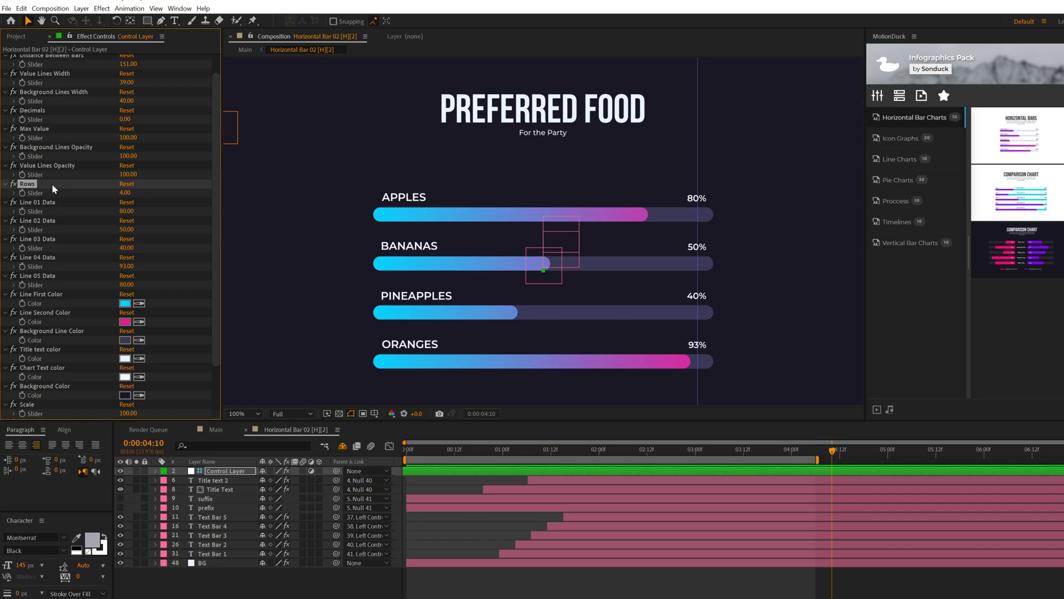
left_click(127, 192)
type("5")
left_click(178, 192)
key("comma")
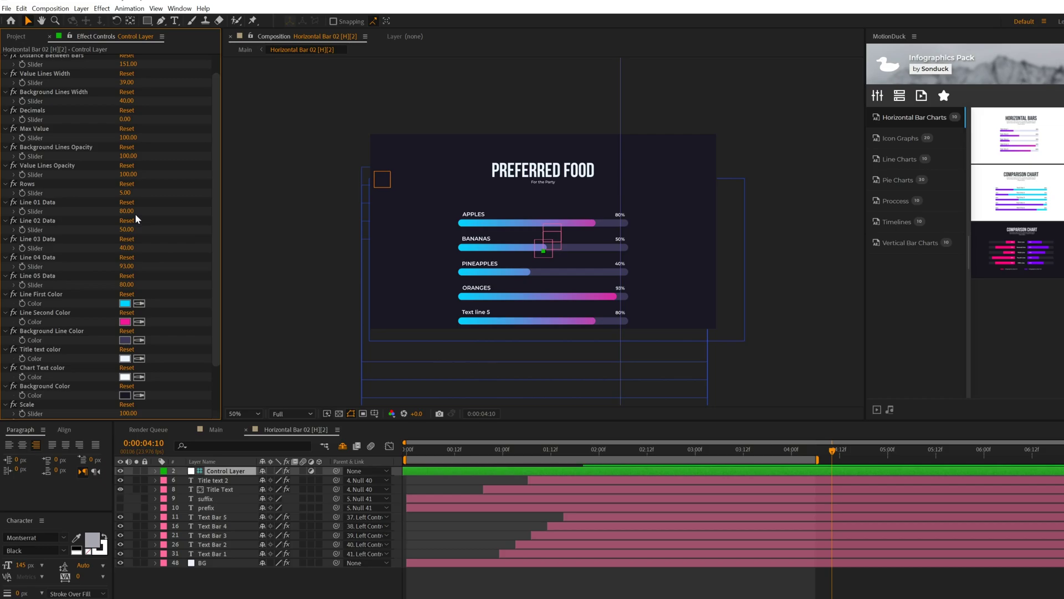
Change the Rows value to 2, leaving only the APPLES and BANANAS bars
left_click(127, 192)
type("2")
key("Return")
key("slash")
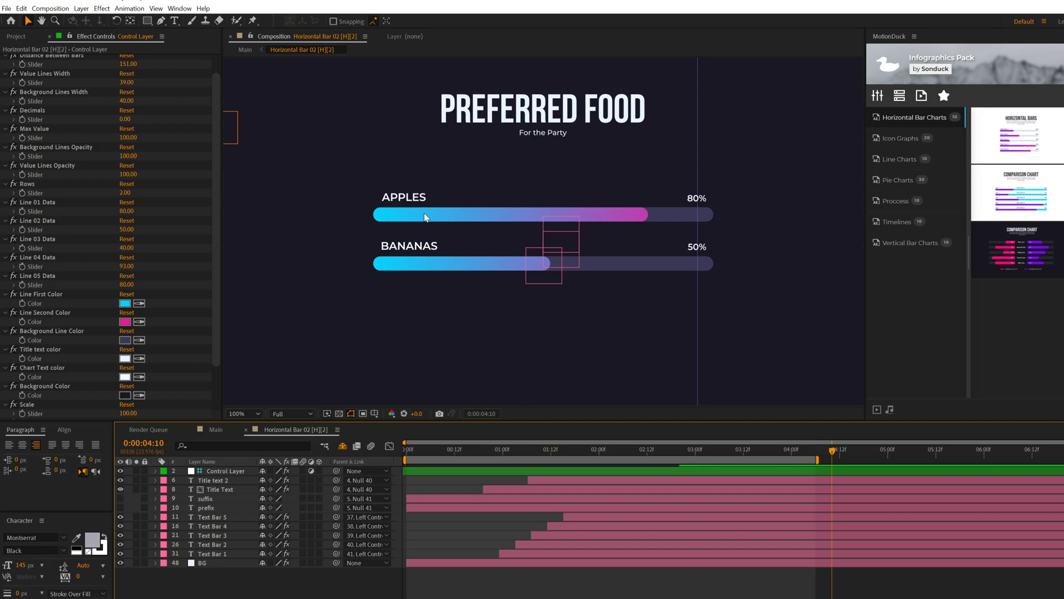
Set Rows back to 4, restoring PINEAPPLES and ORANGES
left_click(125, 193)
type("4")
key("Return")
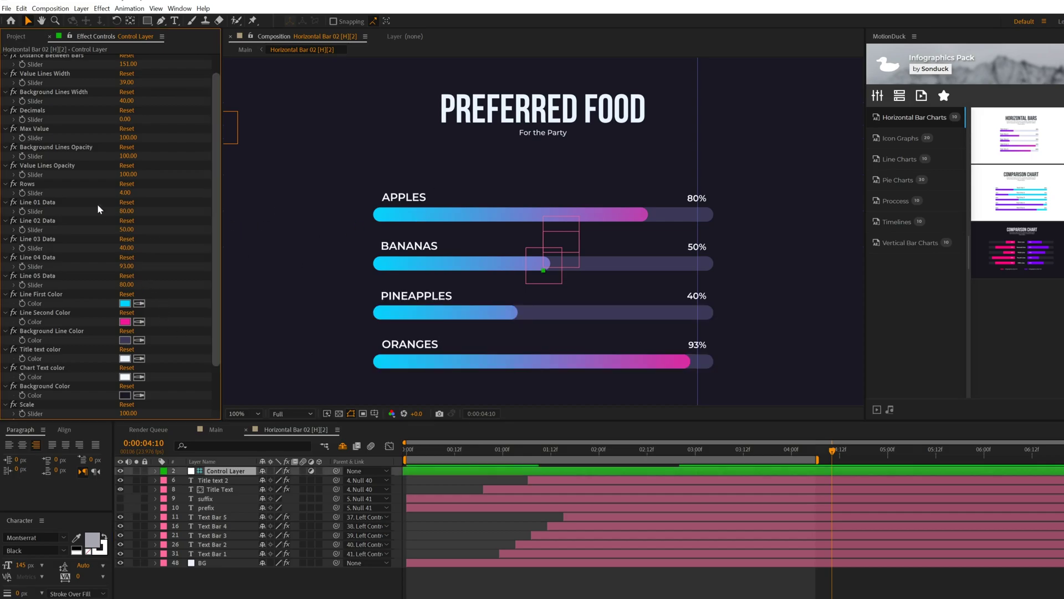
Set Decimals to 1 so labels read 80.0%, 50.0%, 40.0%, 93.0%
scroll(124, 145, "up", 1)
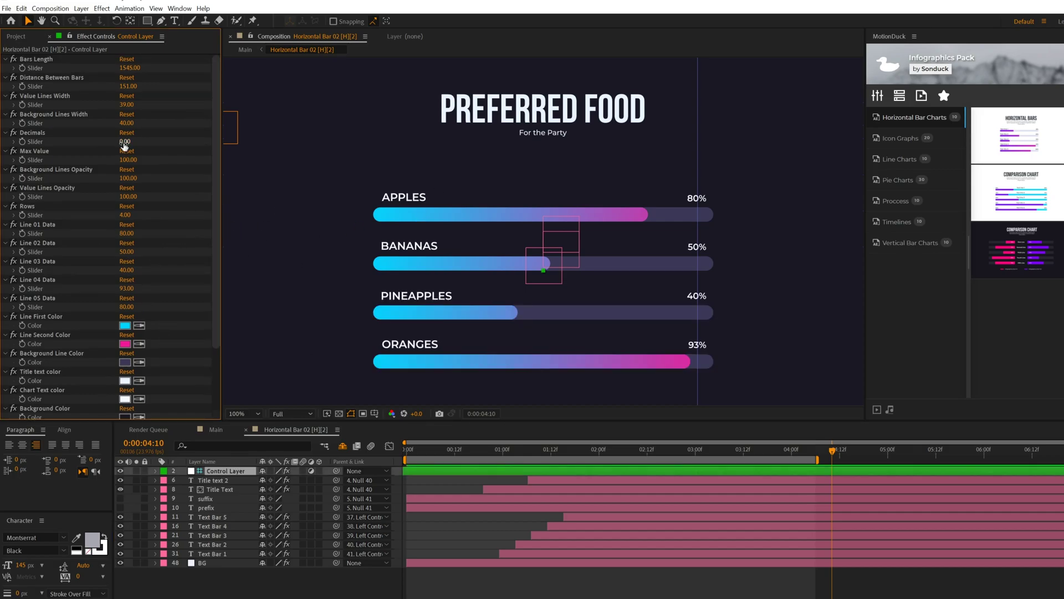
left_click(124, 143)
type("1")
key("Return")
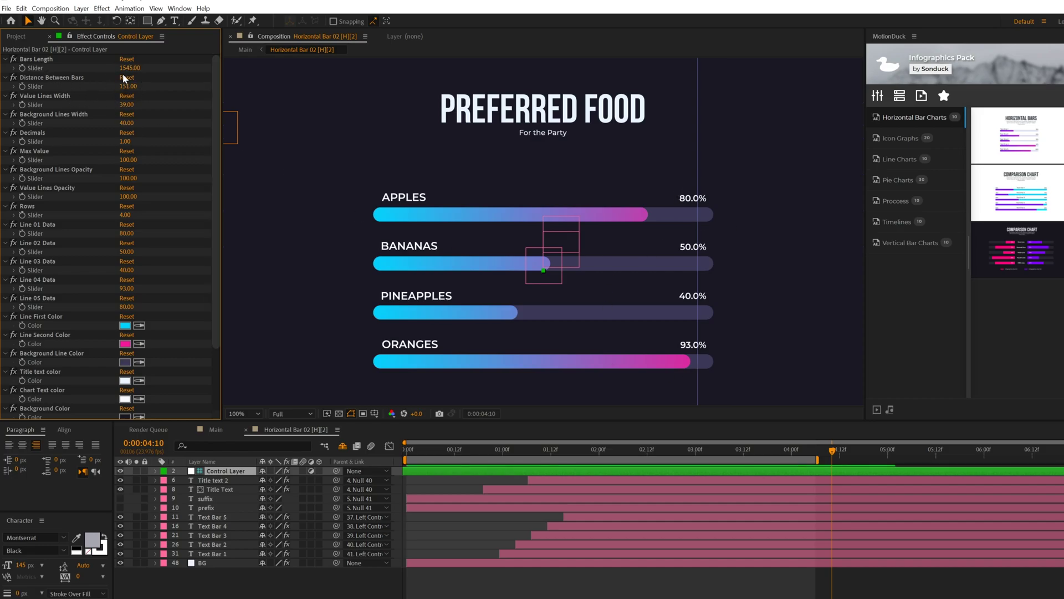
Set both Value Lines Width and Background Lines Width to 51
left_click_drag(122, 106, 129, 106)
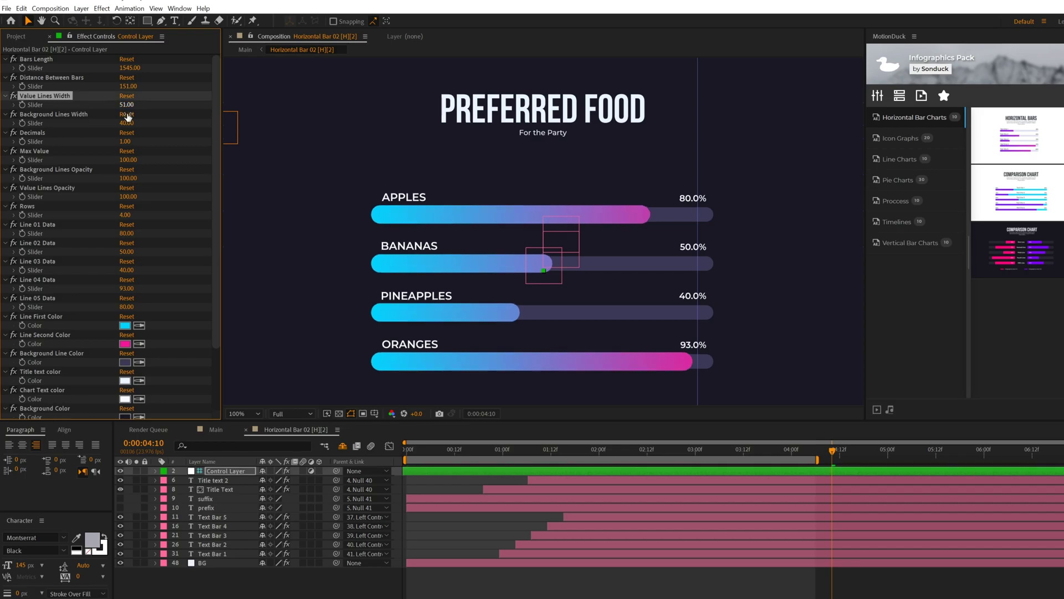
left_click(127, 123)
type("51")
left_click(184, 128)
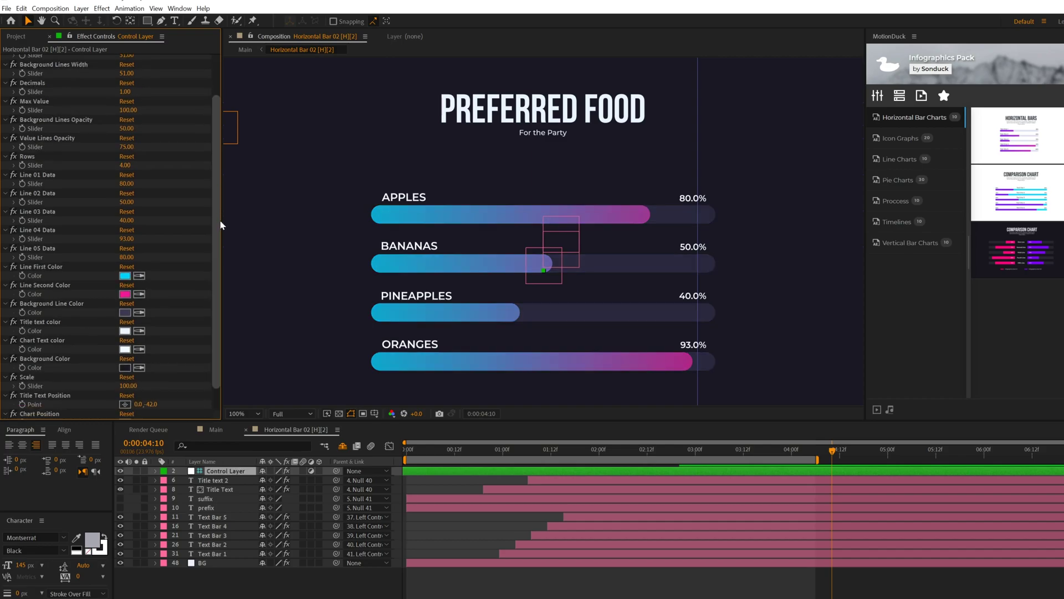
Set the chart's Line First Color to yellow so the bars fade to pink
scroll(219, 225, "down", 2)
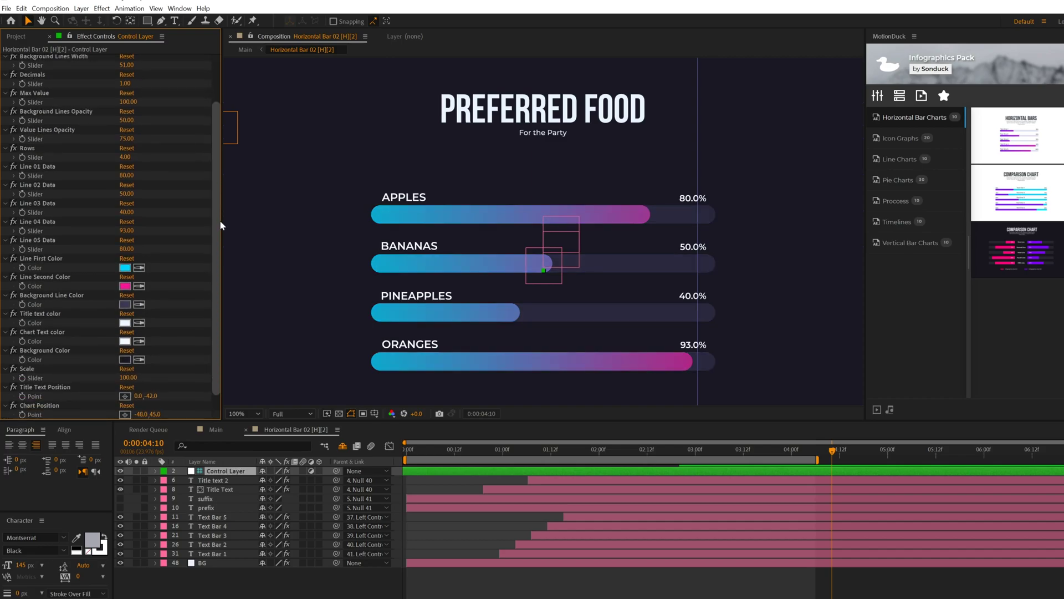
left_click(125, 269)
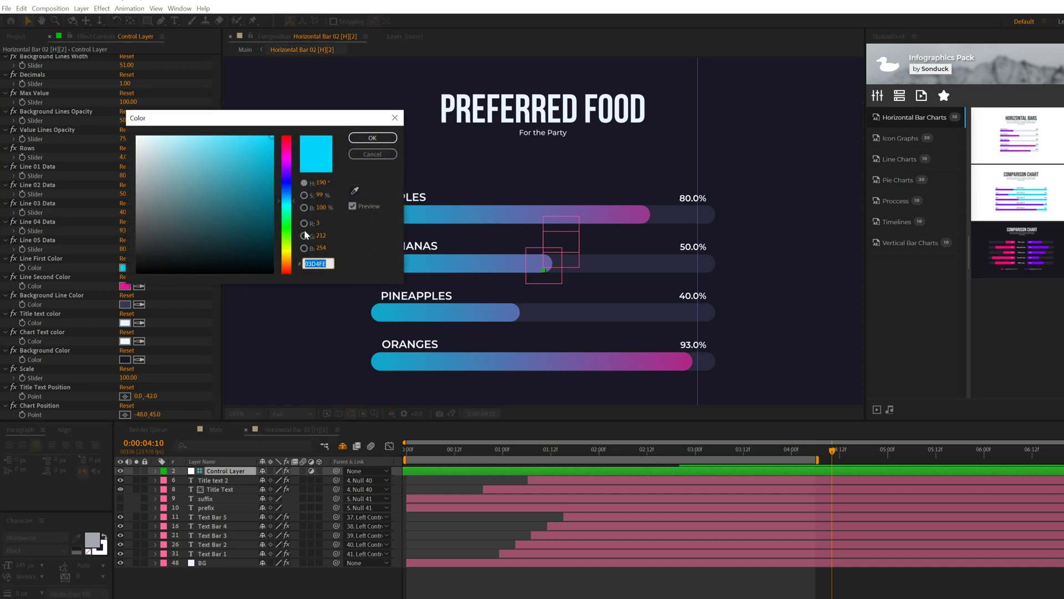
left_click(289, 255)
left_click(373, 138)
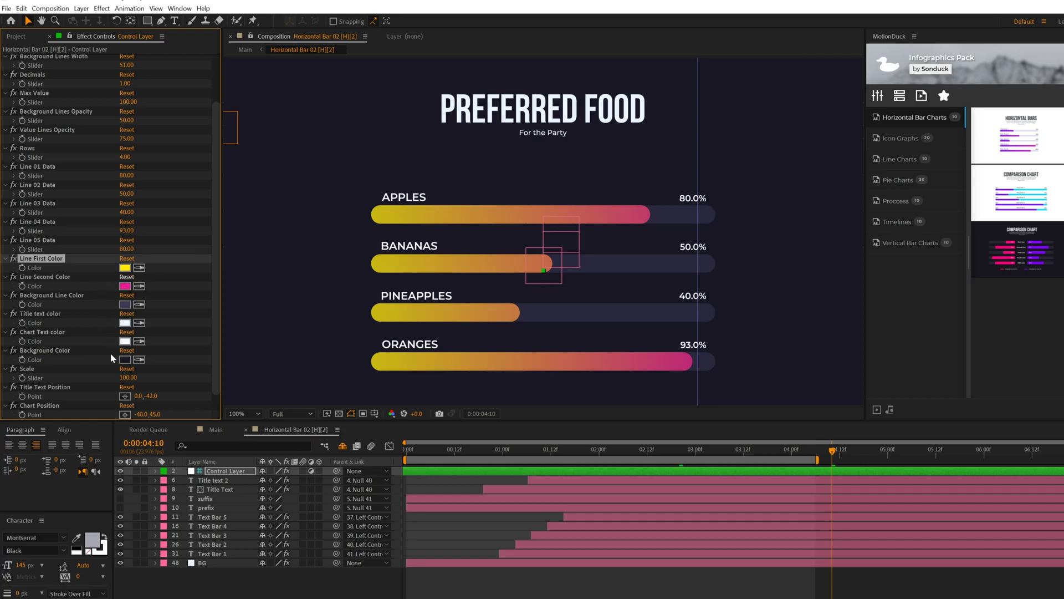
Switch off the chart background and undo a trial shift of the title position
scroll(187, 332, "down", 1)
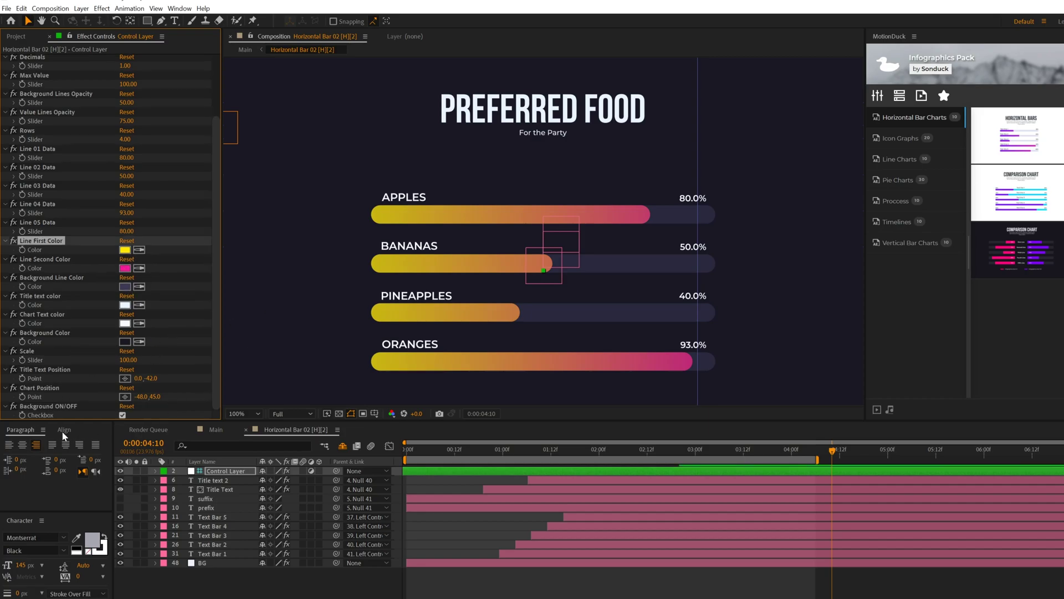
left_click(124, 414)
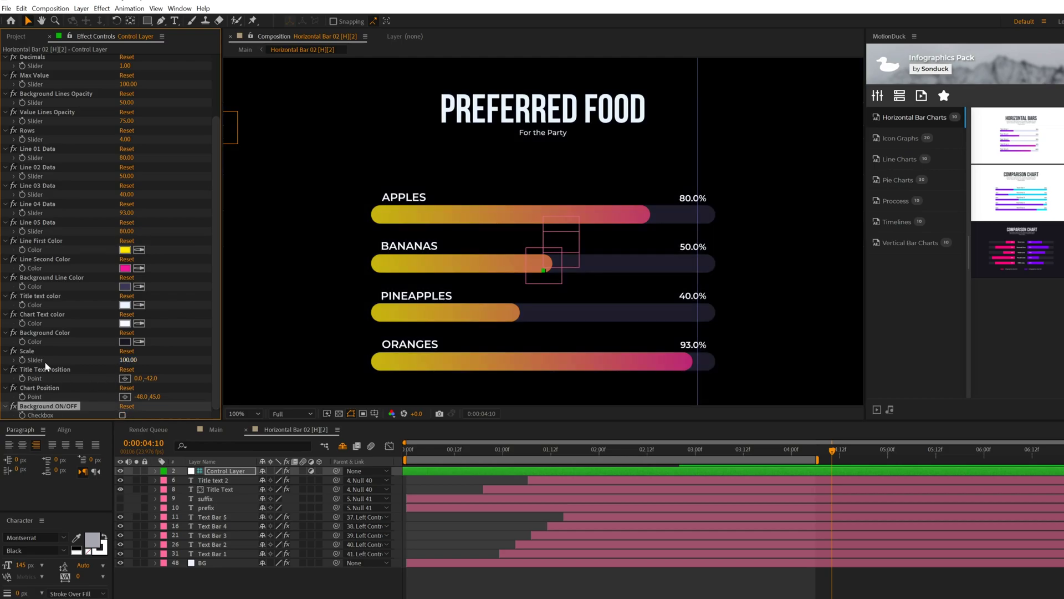
left_click_drag(138, 378, 174, 379)
key("ctrl+z")
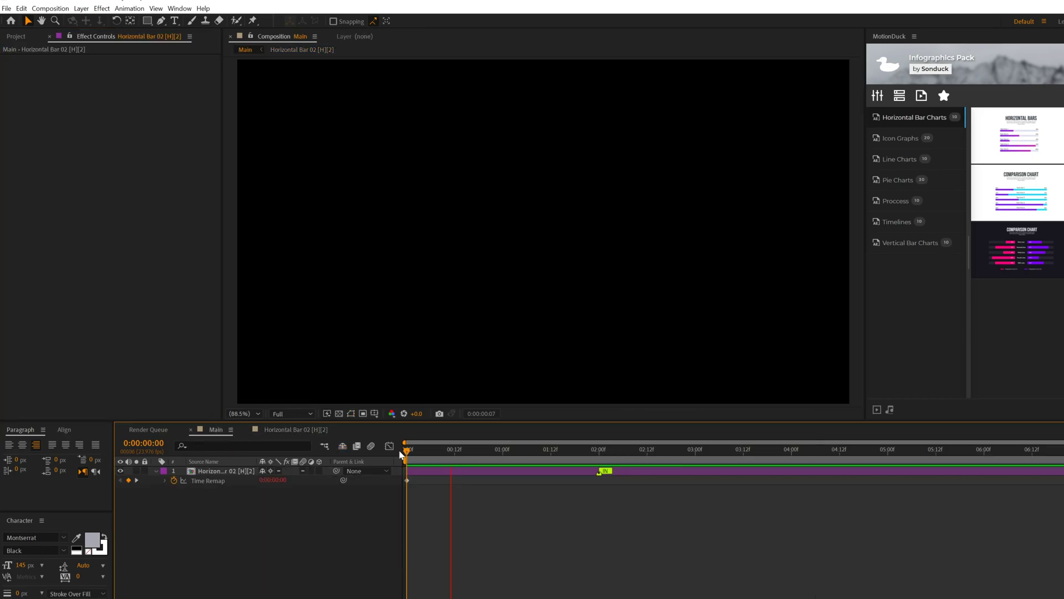
Play the PREFERRED FOOD chart in Main, then browse MotionDuck categories from Icon Graphs to Vertical Bar Charts
left_click(216, 429)
key("space")
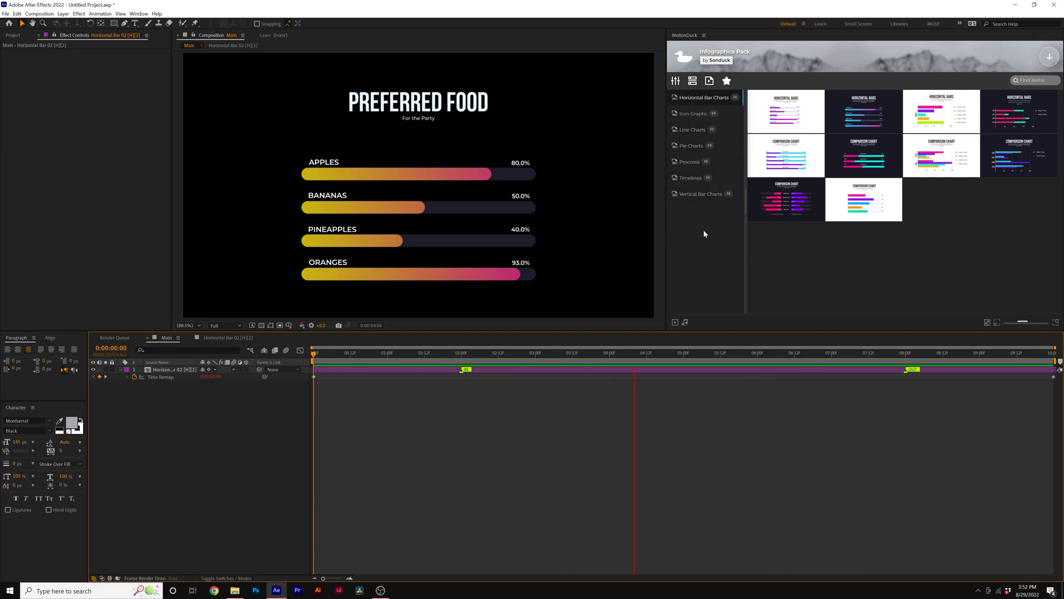
left_click(693, 114)
left_click(693, 130)
left_click(692, 146)
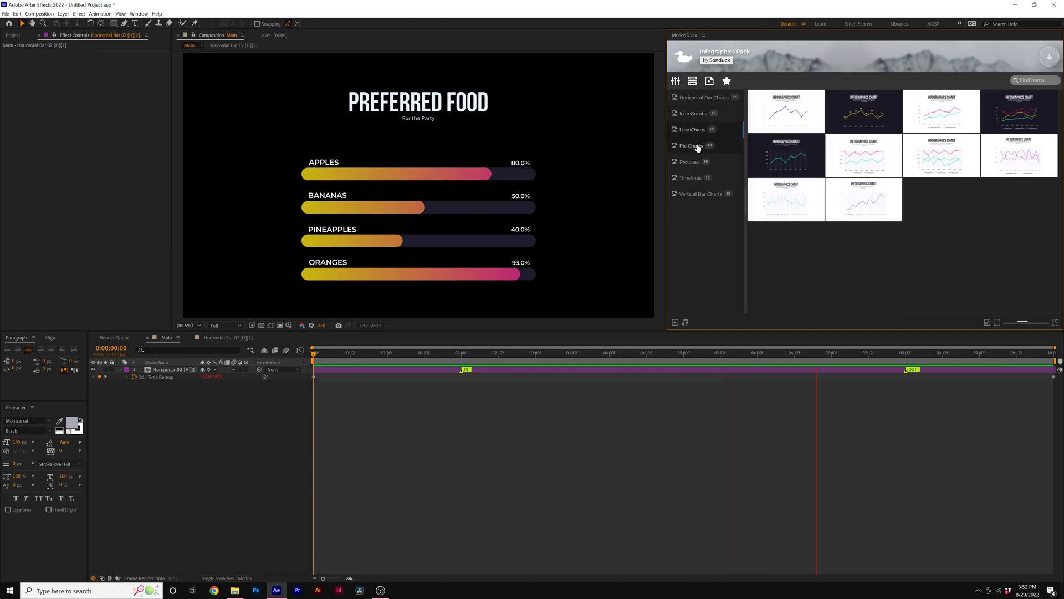
left_click(690, 162)
left_click(693, 179)
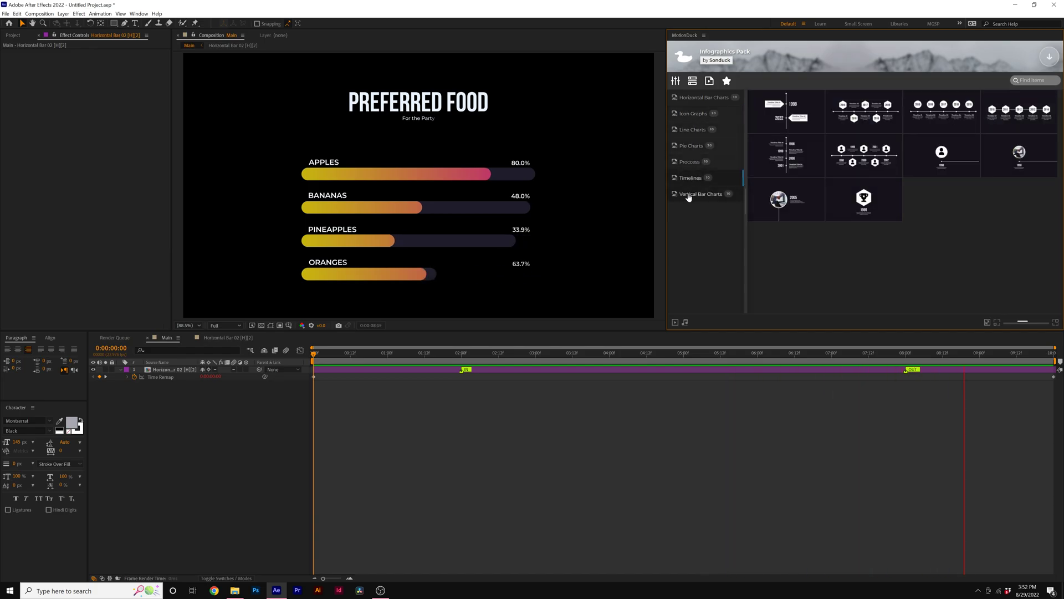
left_click(688, 195)
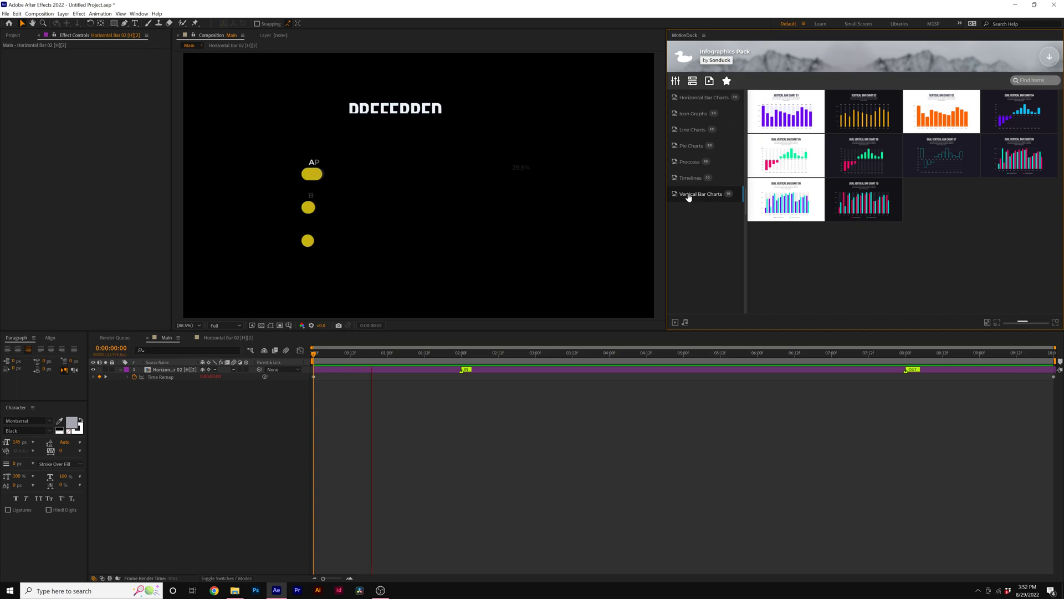